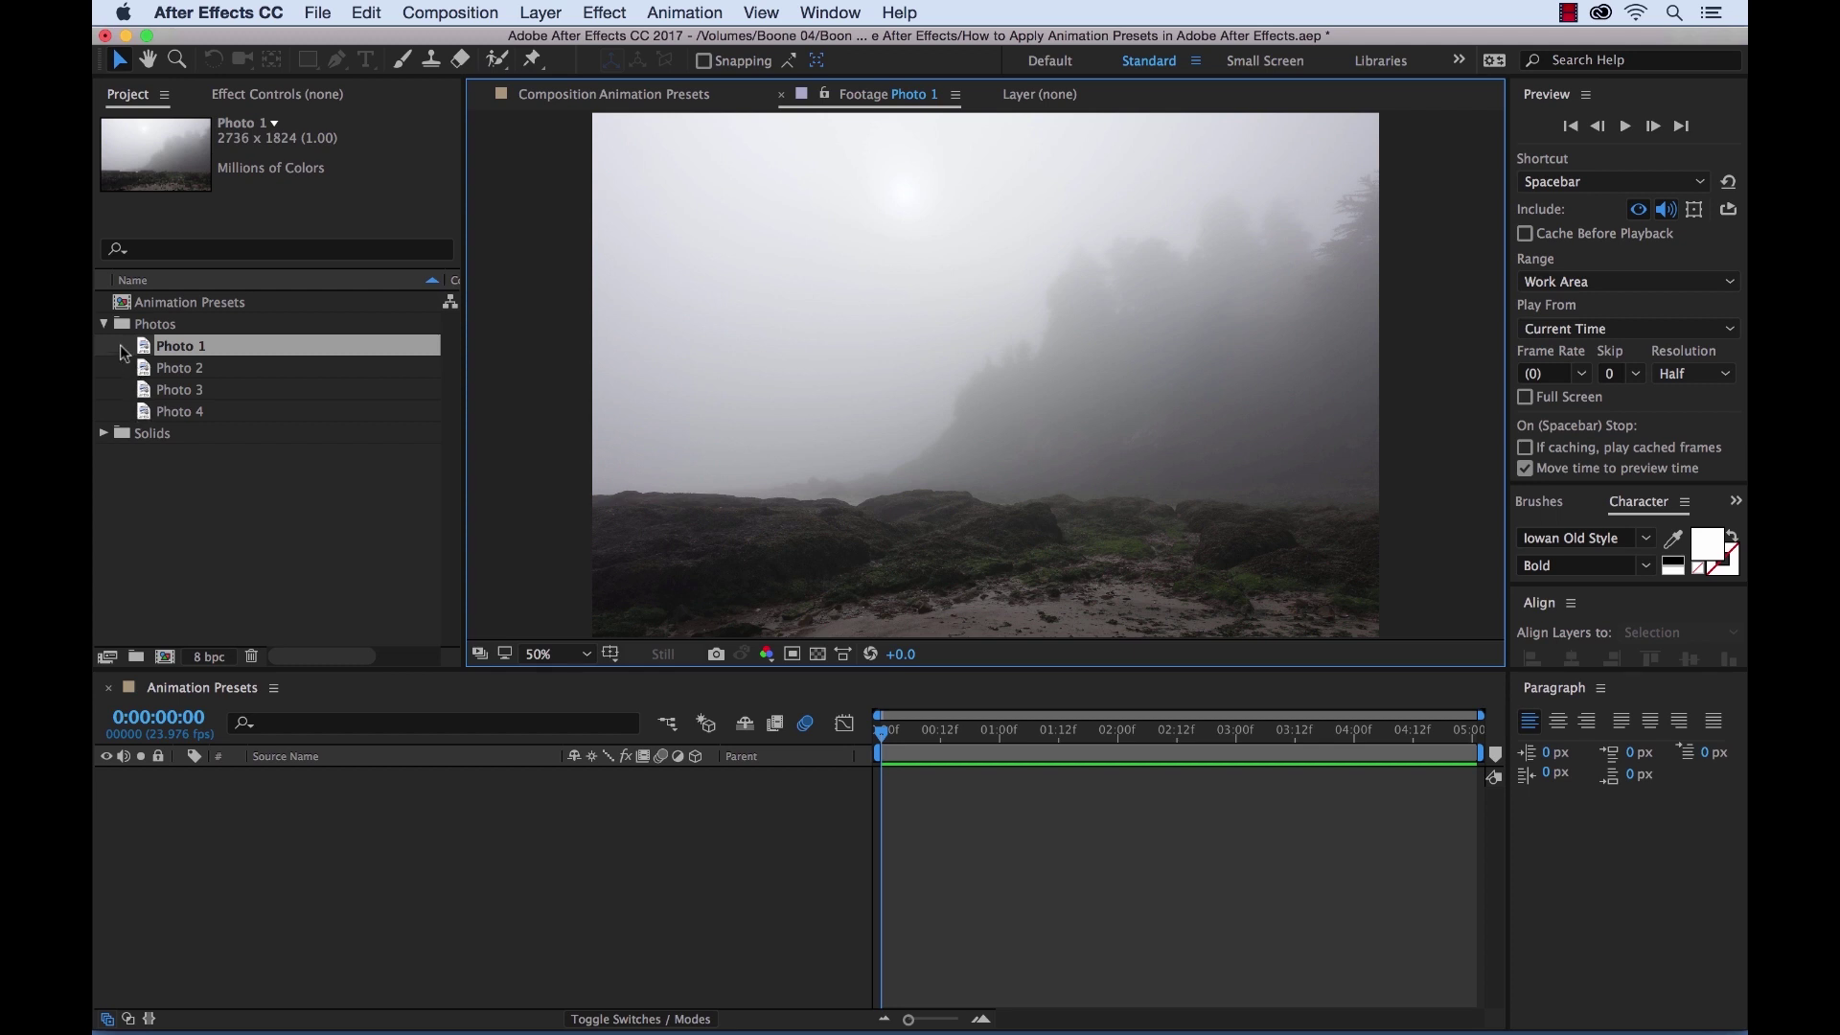
# Add Photo 1 through Photo 4 as layers in the Animation Presets composition's timeline and clear the selection.
pyautogui.moveTo(122, 352); pyautogui.dragTo(169, 421)
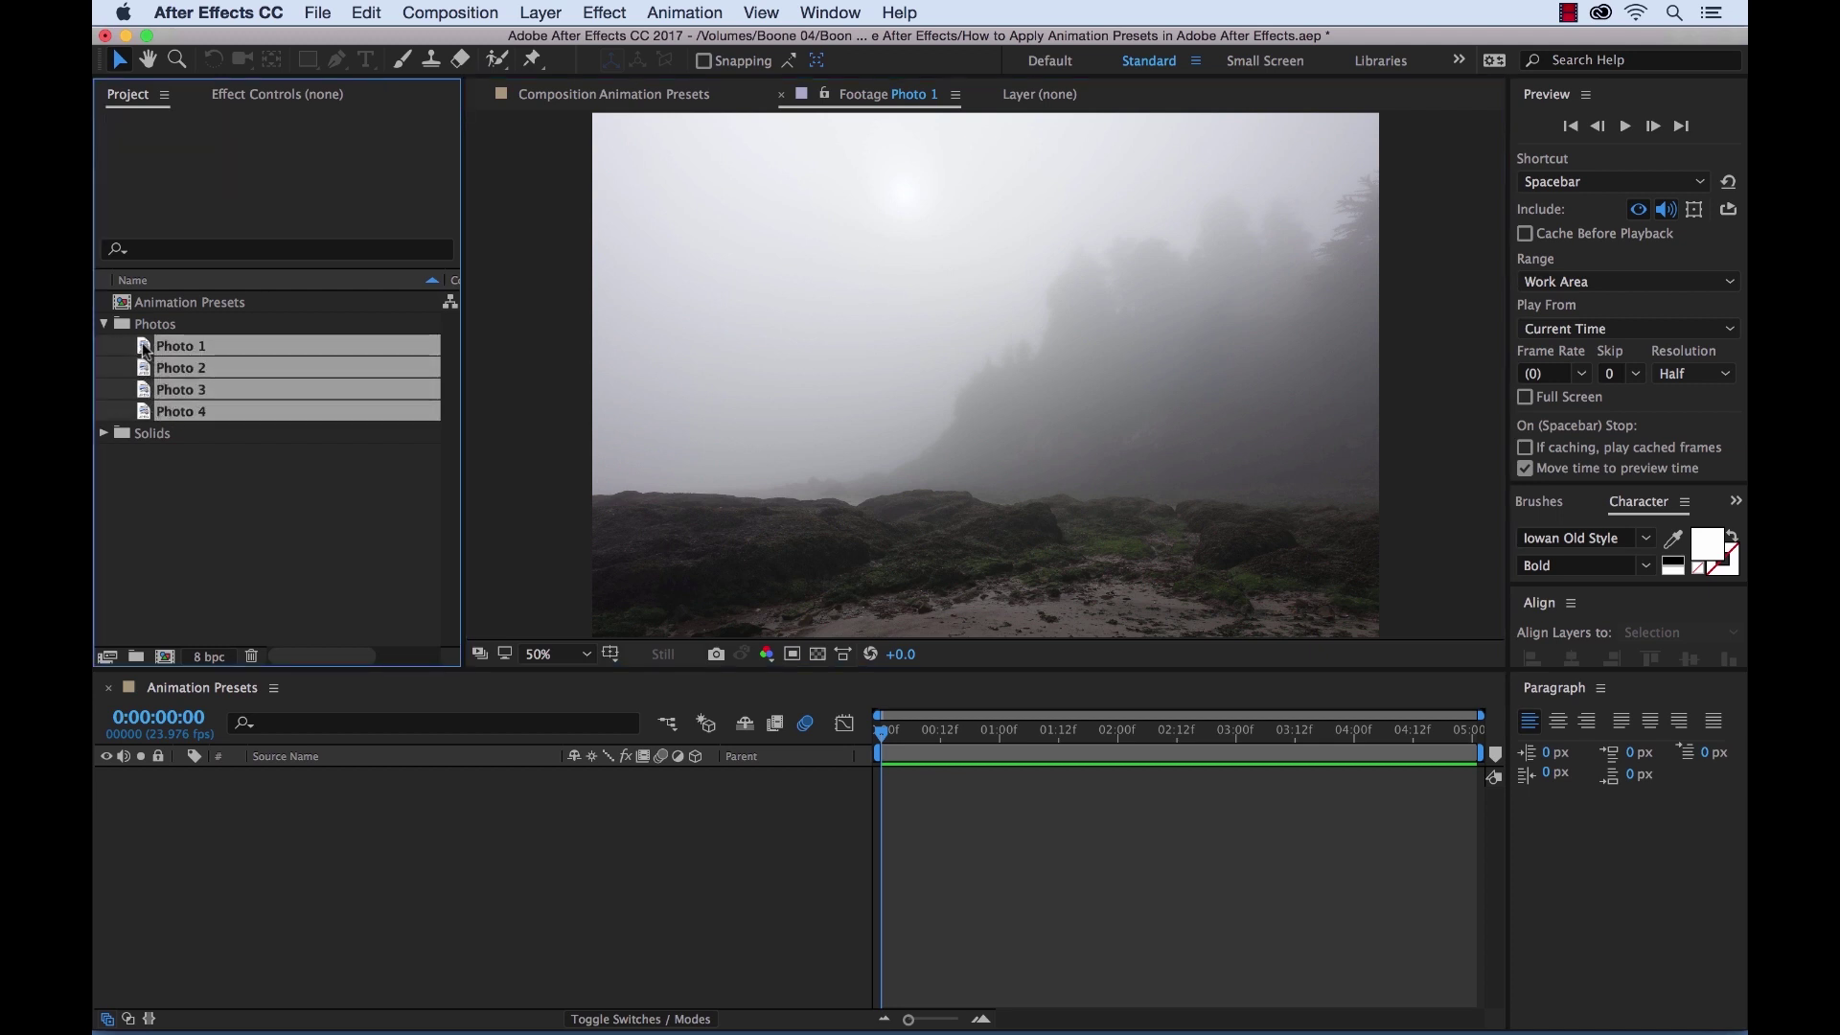
pyautogui.moveTo(144, 350); pyautogui.dragTo(249, 817)
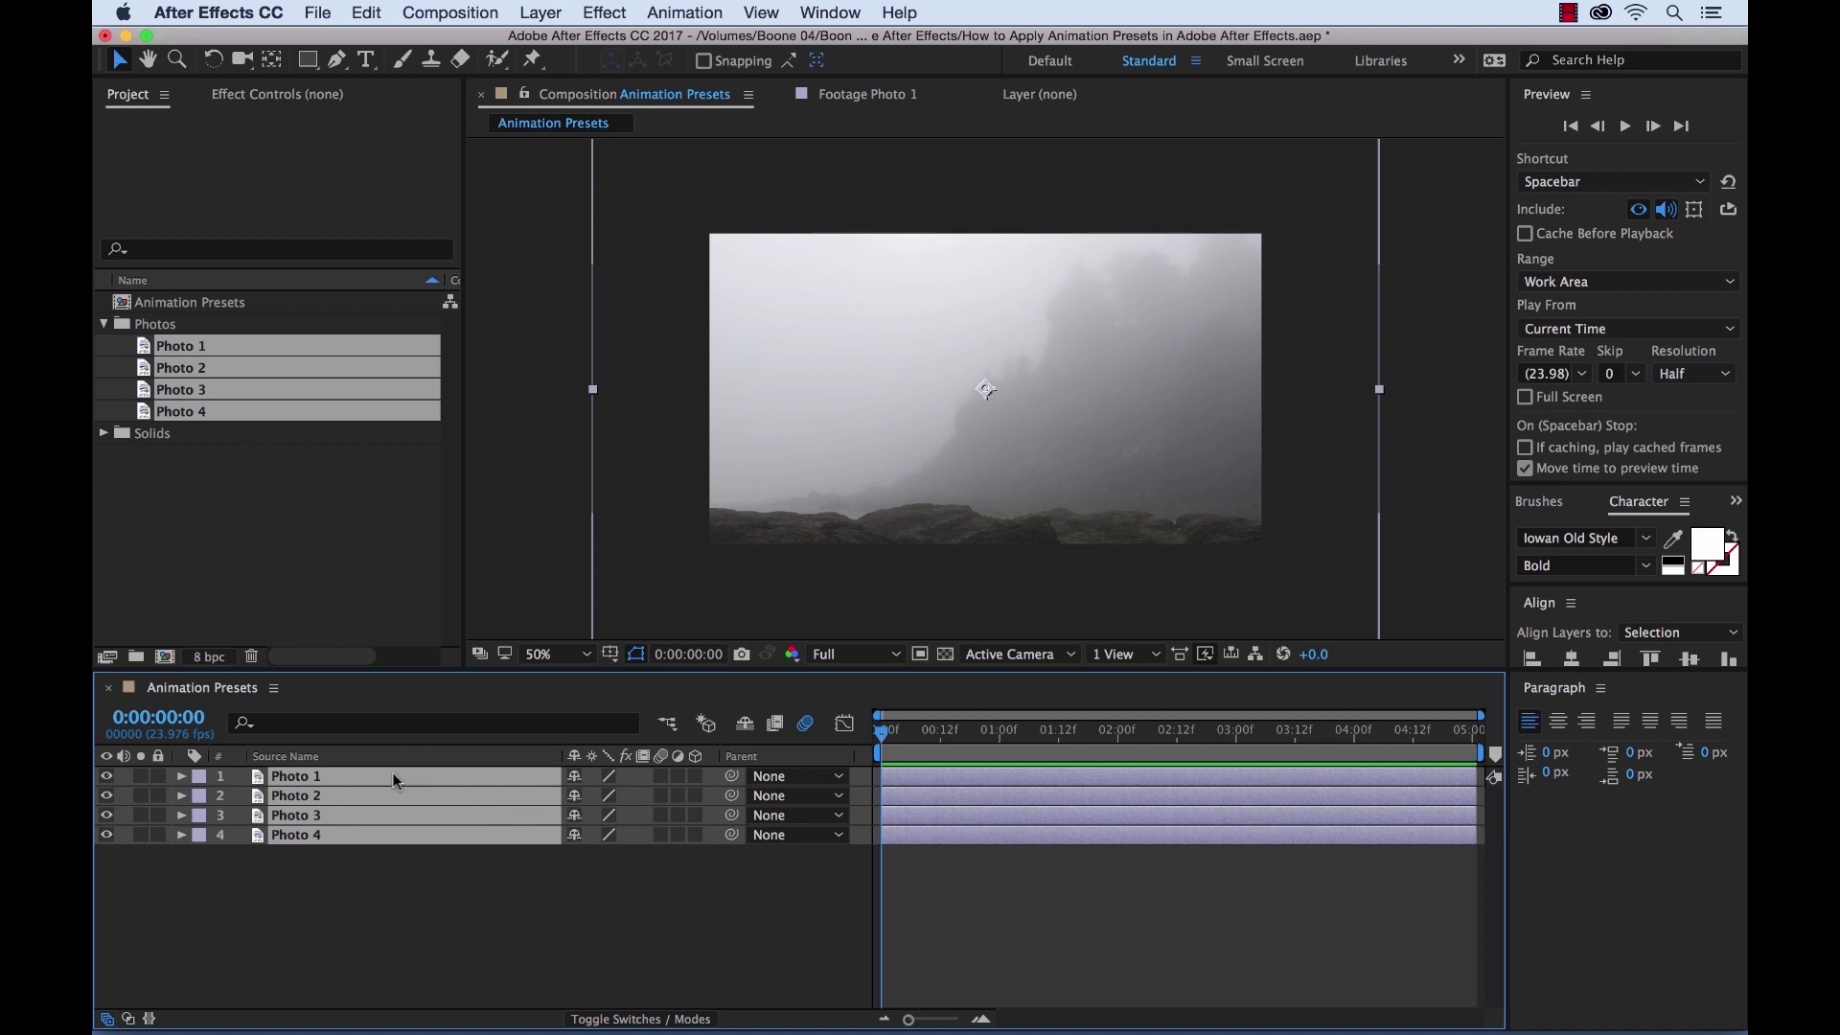
pyautogui.click(325, 902)
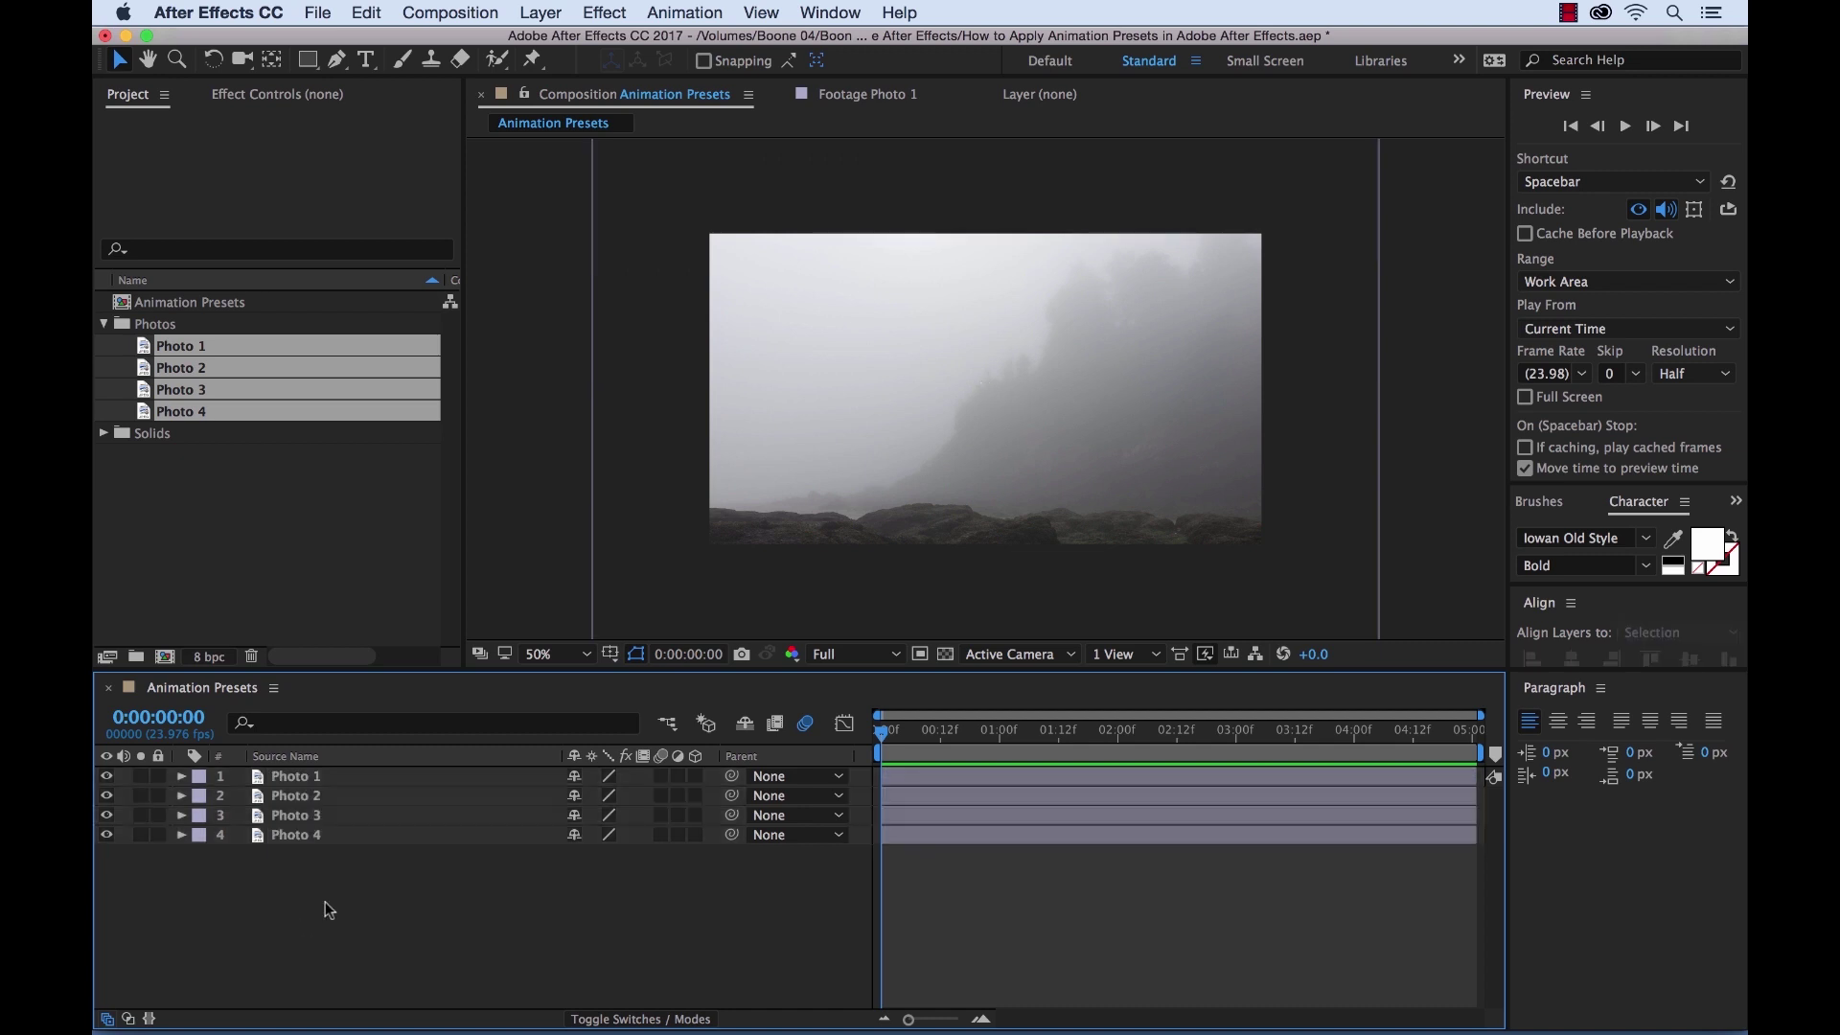
pyautogui.click(234, 500)
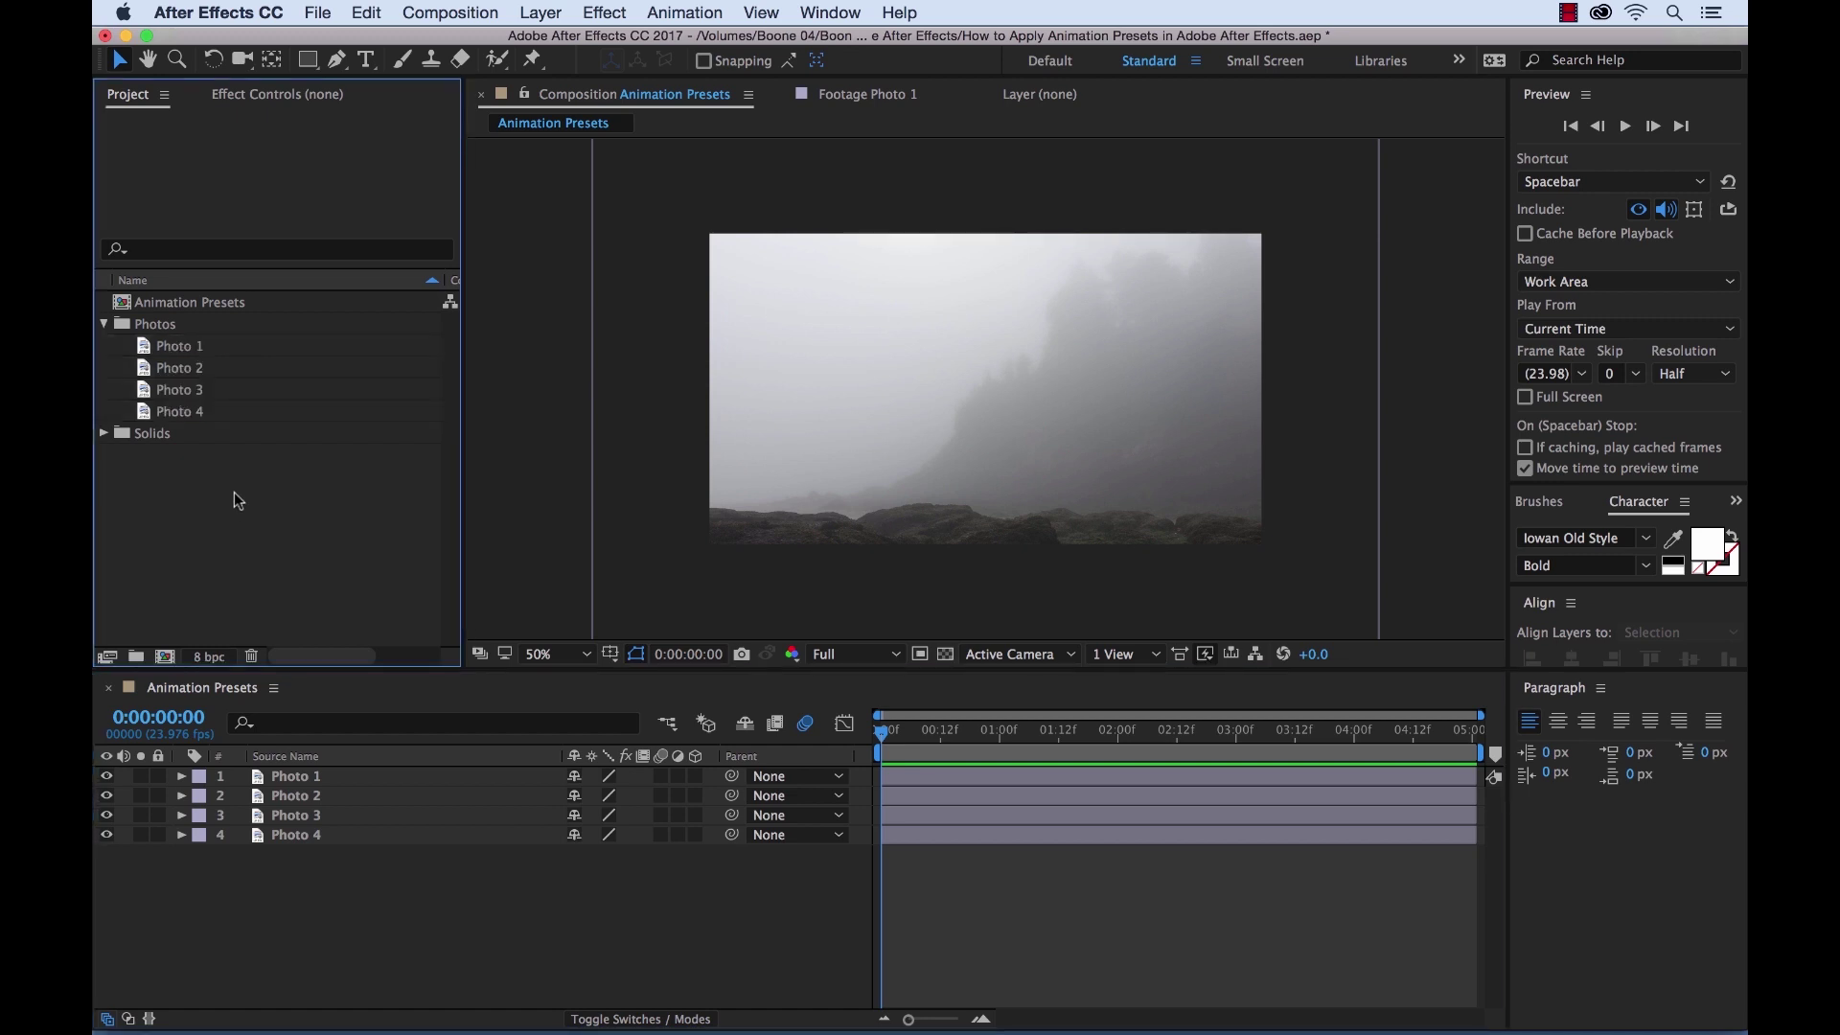
# Open the animation presets for browsing in Adobe Bridge with the Photo 1 layer selected.
pyautogui.click(308, 777)
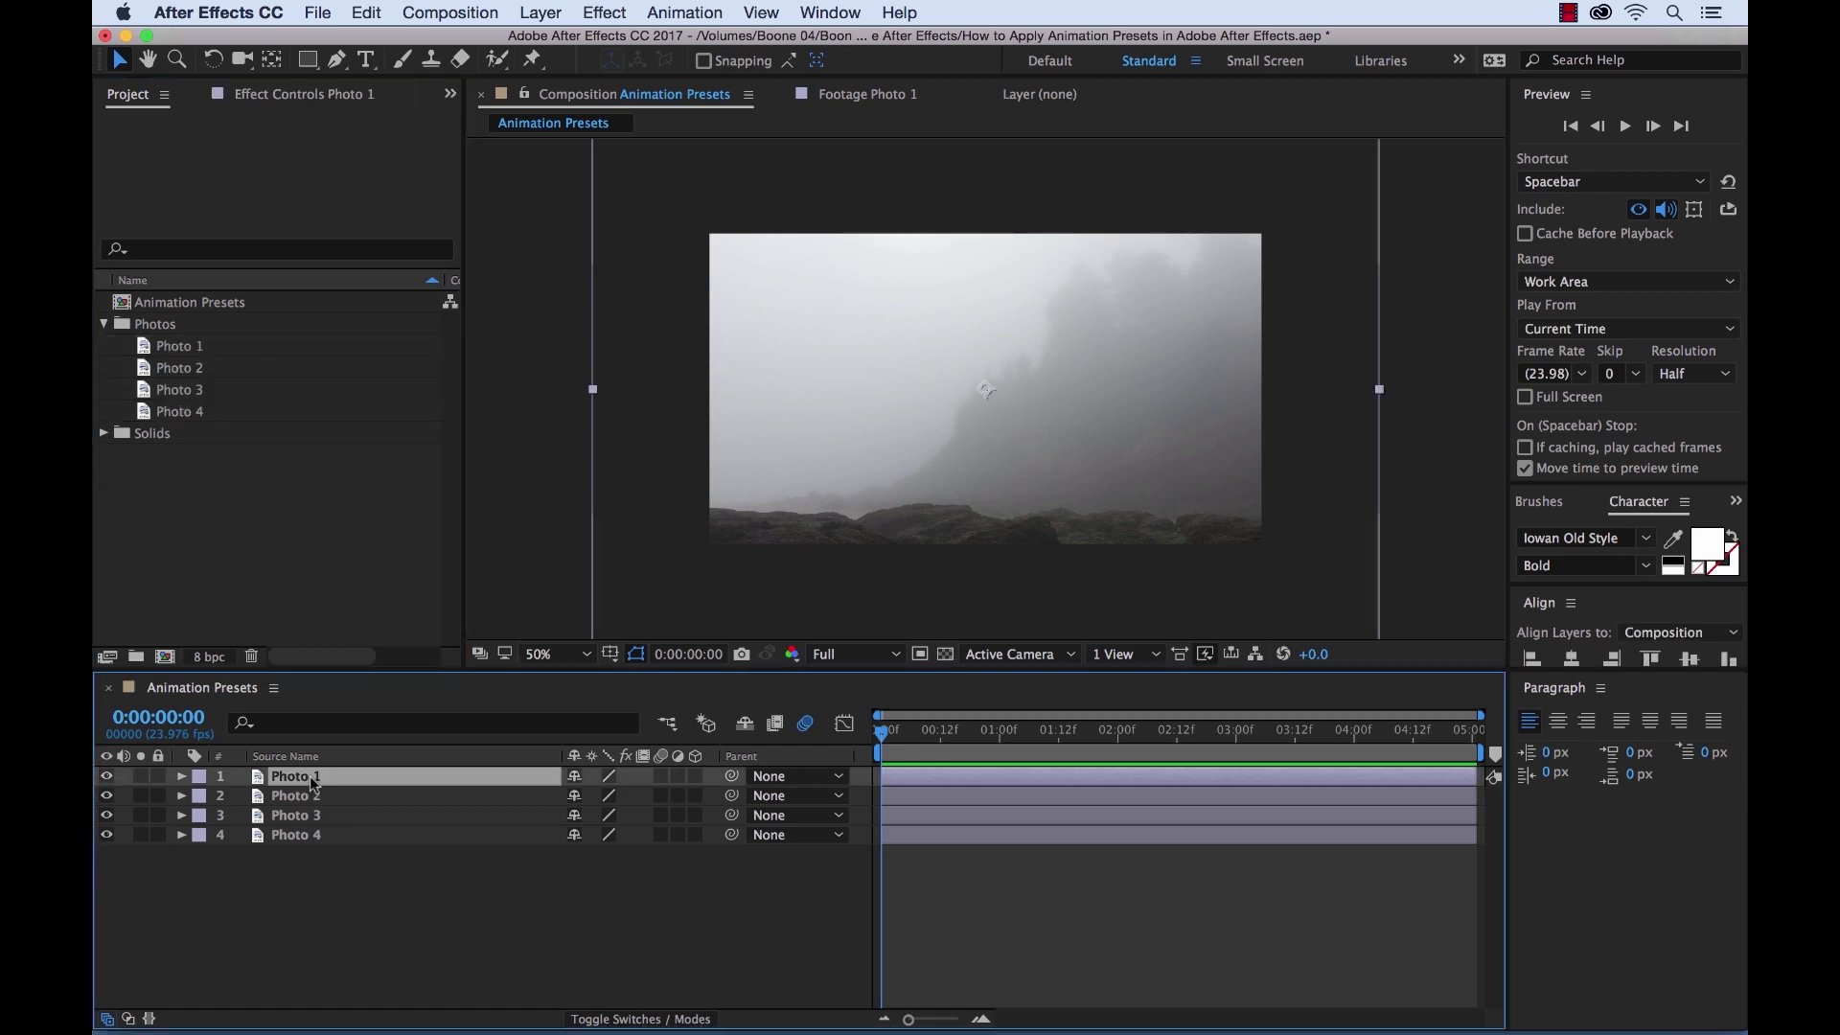
pyautogui.click(688, 12)
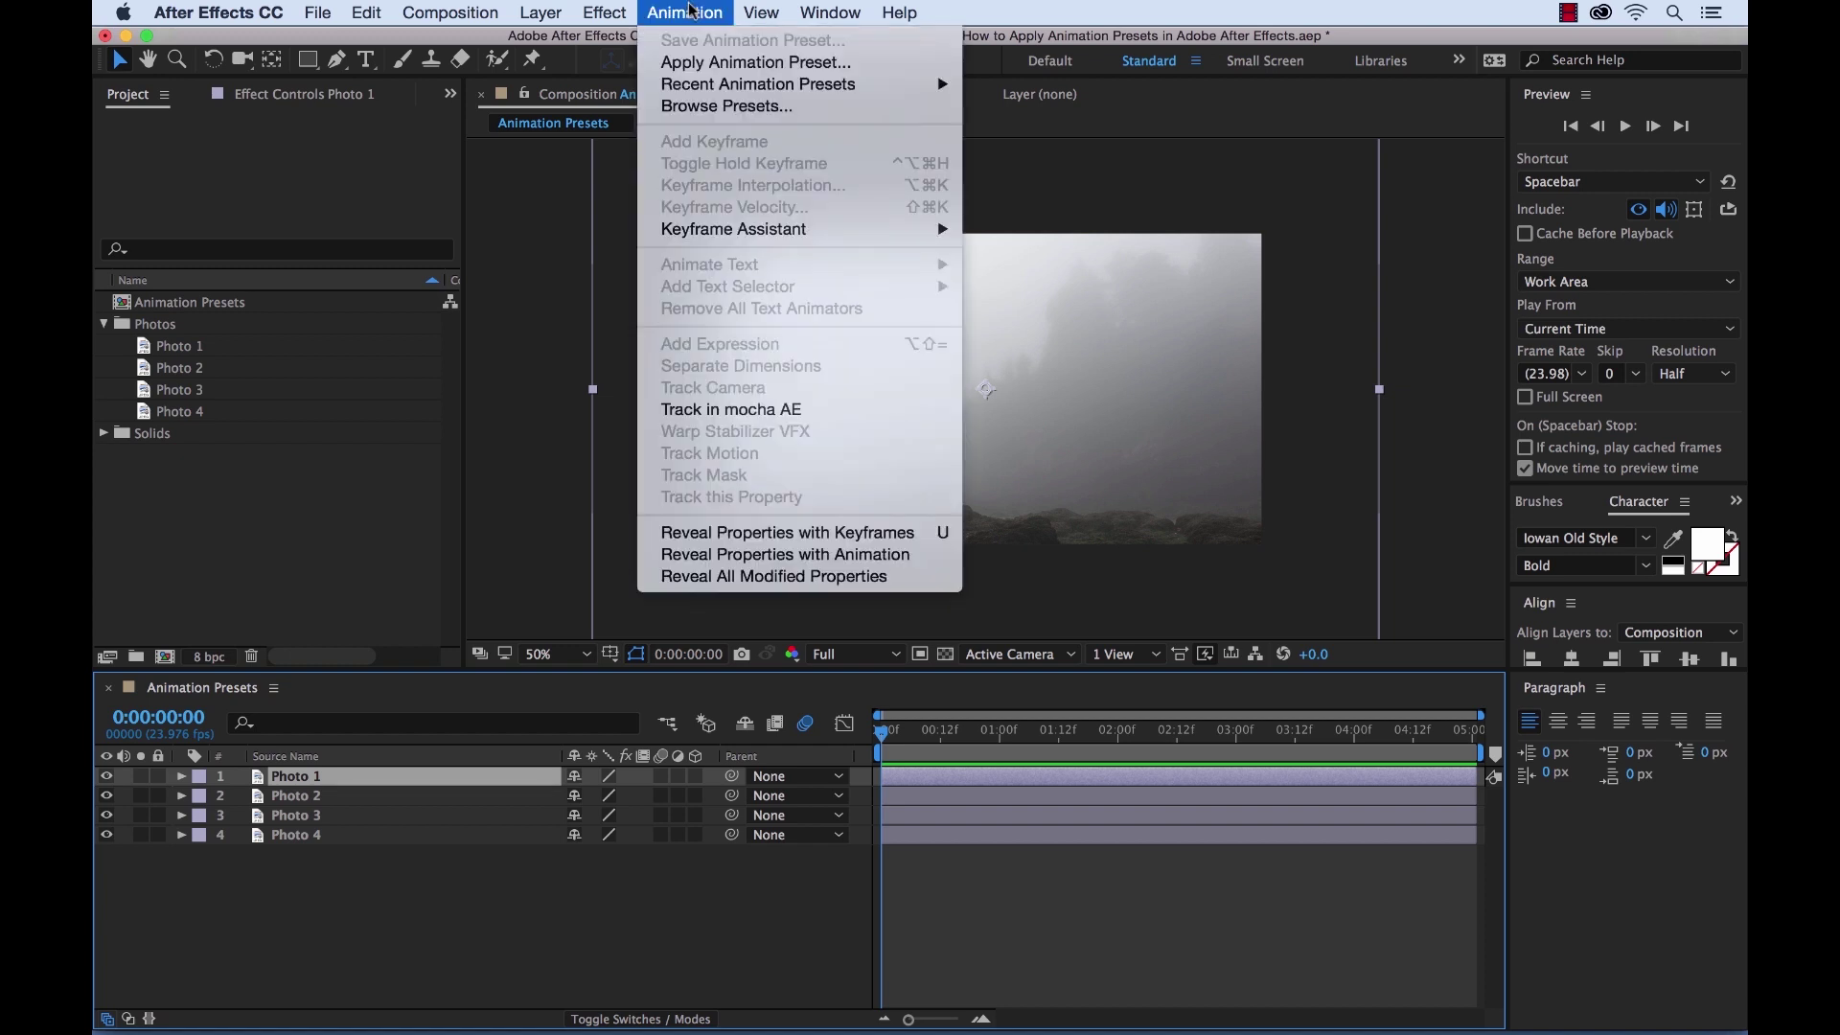
pyautogui.click(705, 105)
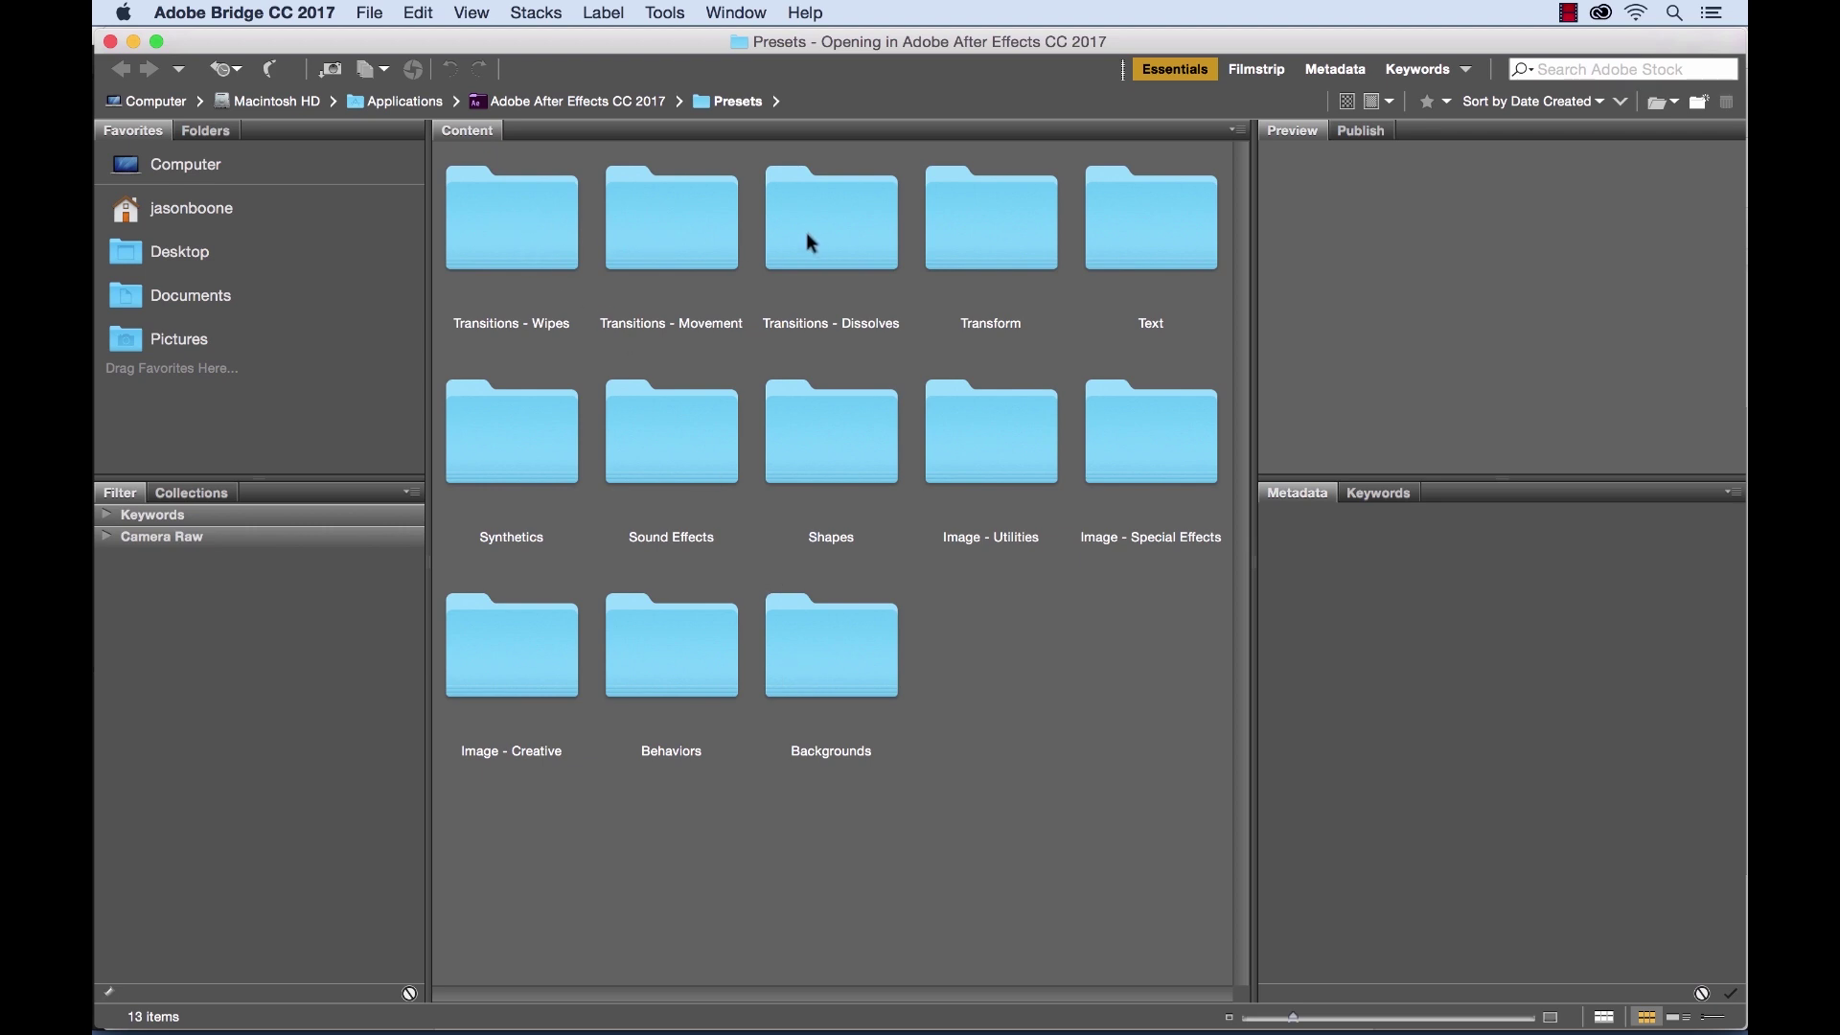
# Preview the Zoom Away preset from the Text Scale folder and the Starburst Spin preset from the Synthetics folder.
pyautogui.doubleClick(1150, 228)
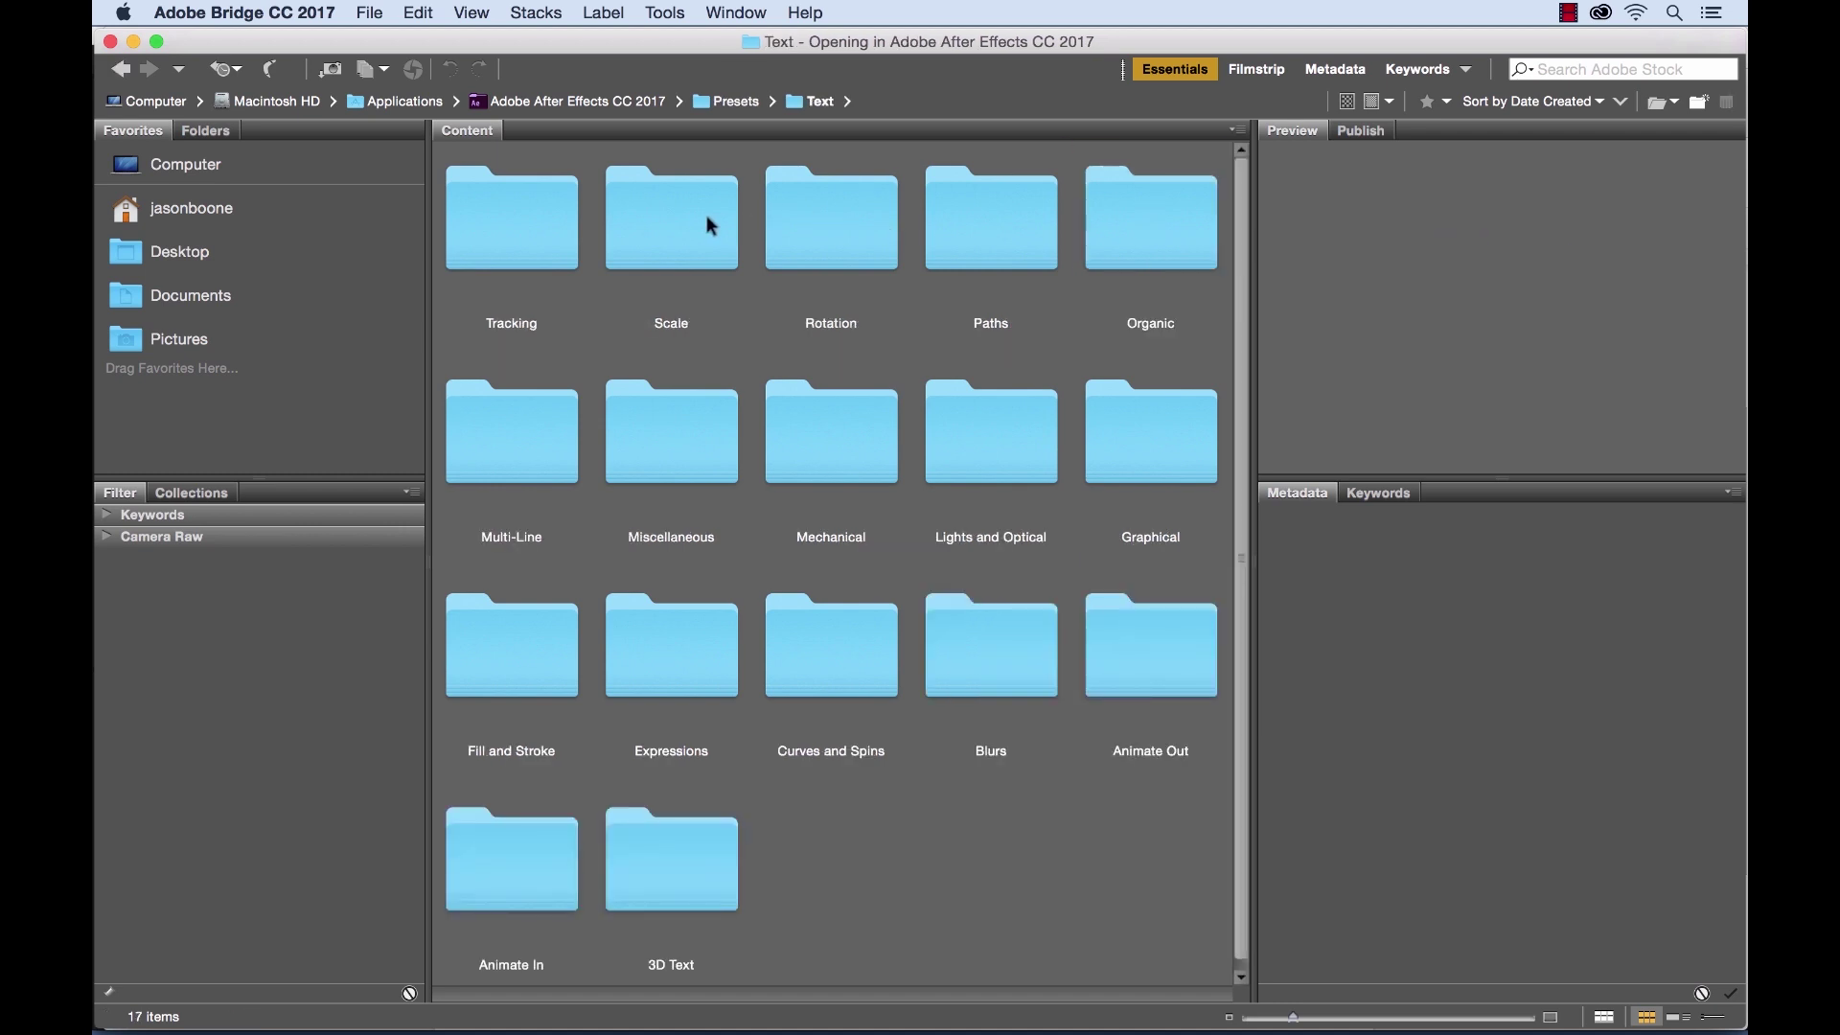
pyautogui.doubleClick(669, 216)
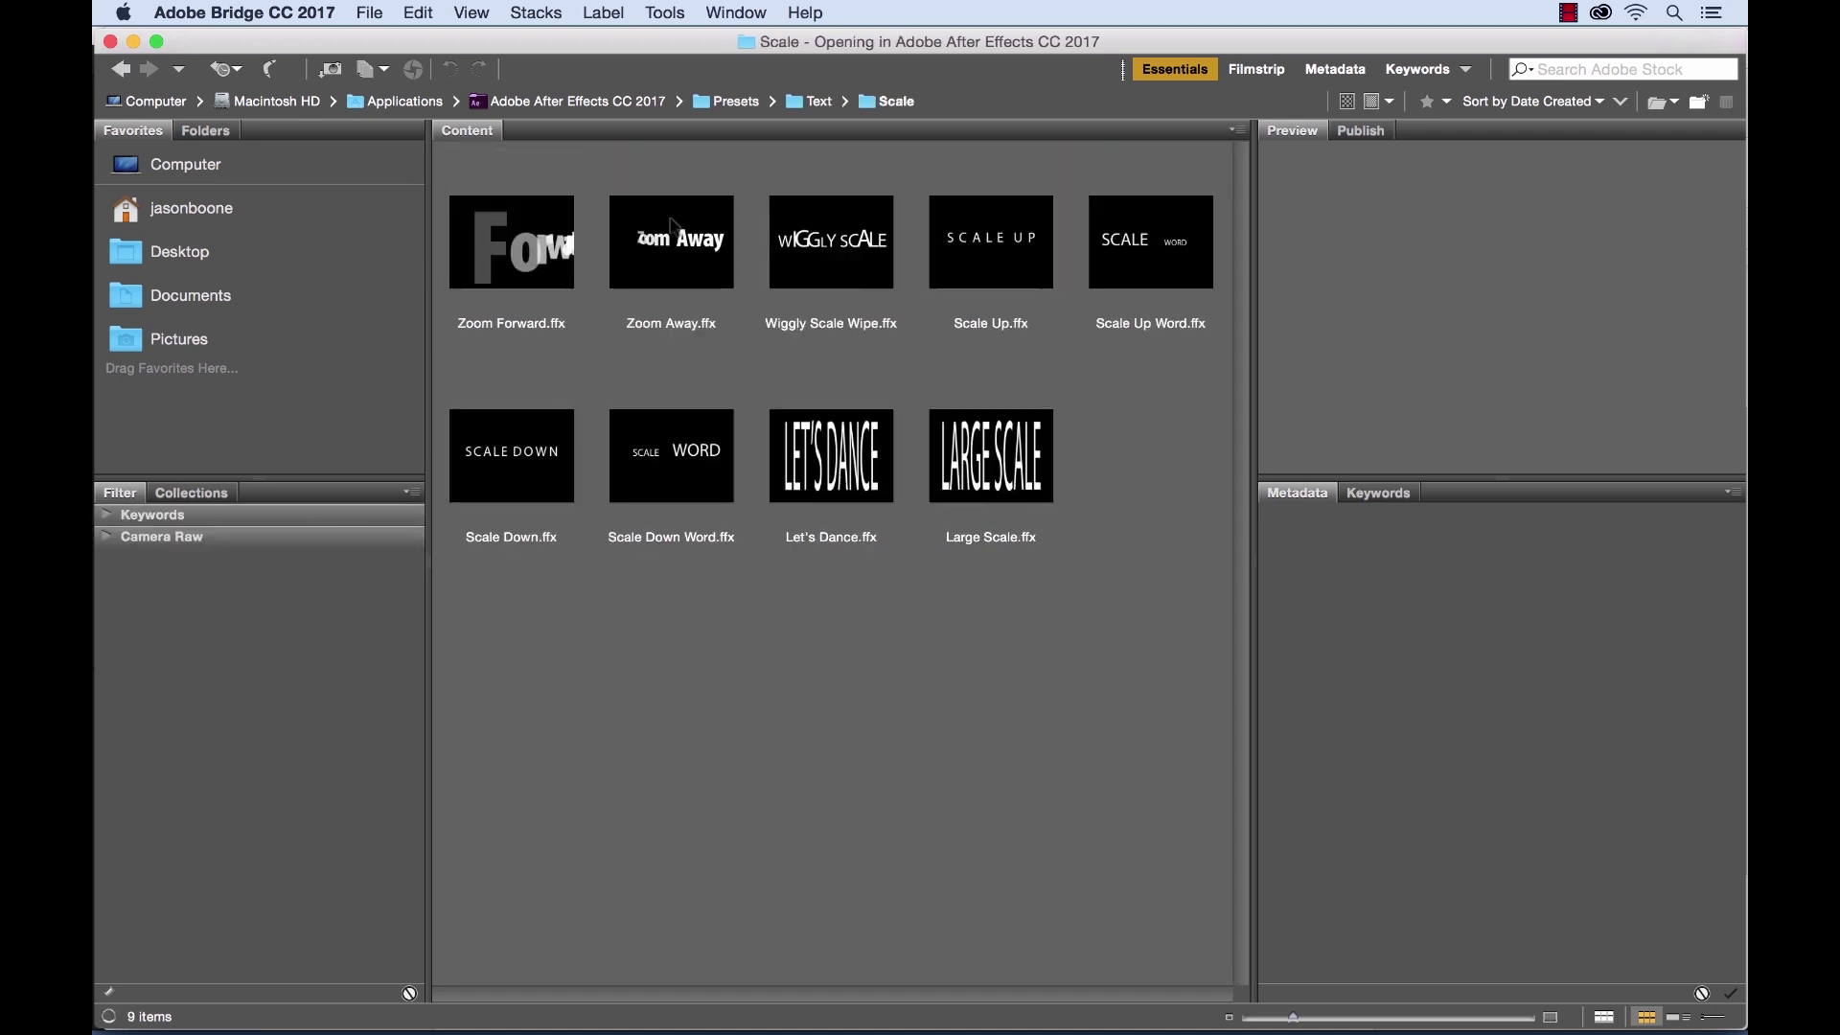
pyautogui.click(678, 261)
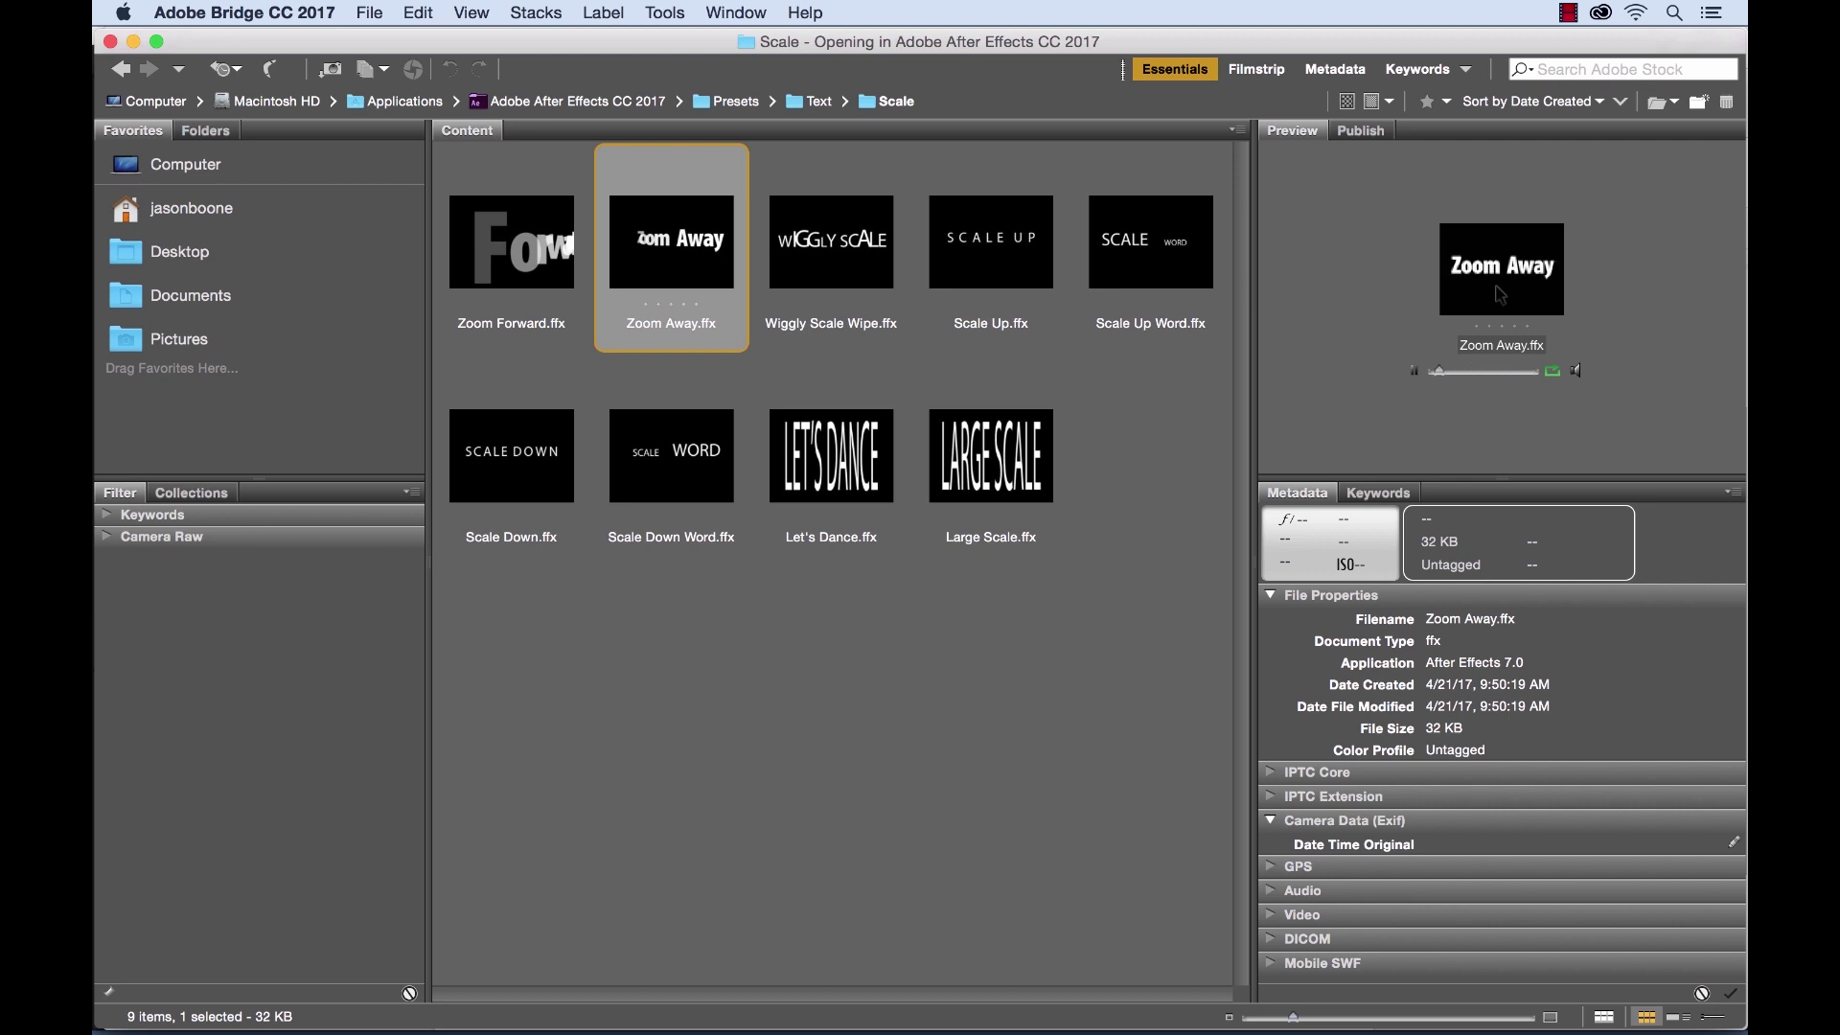
pyautogui.click(736, 102)
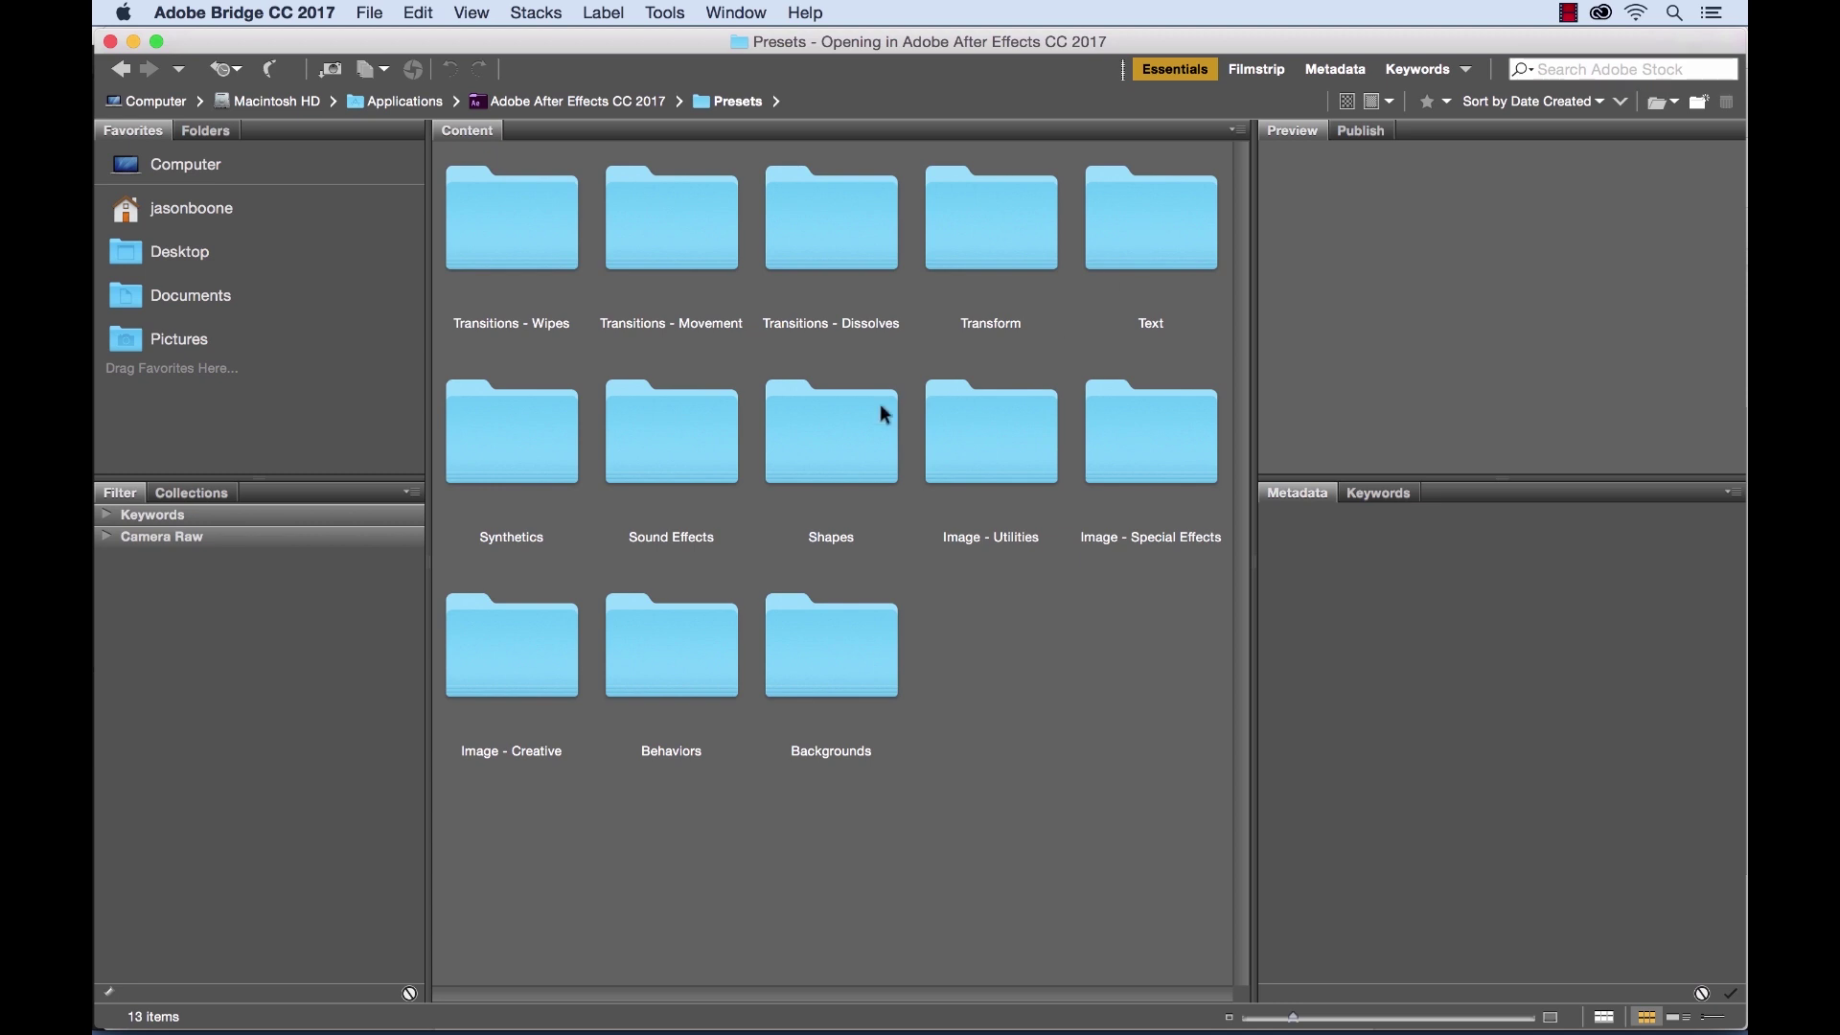
pyautogui.doubleClick(528, 441)
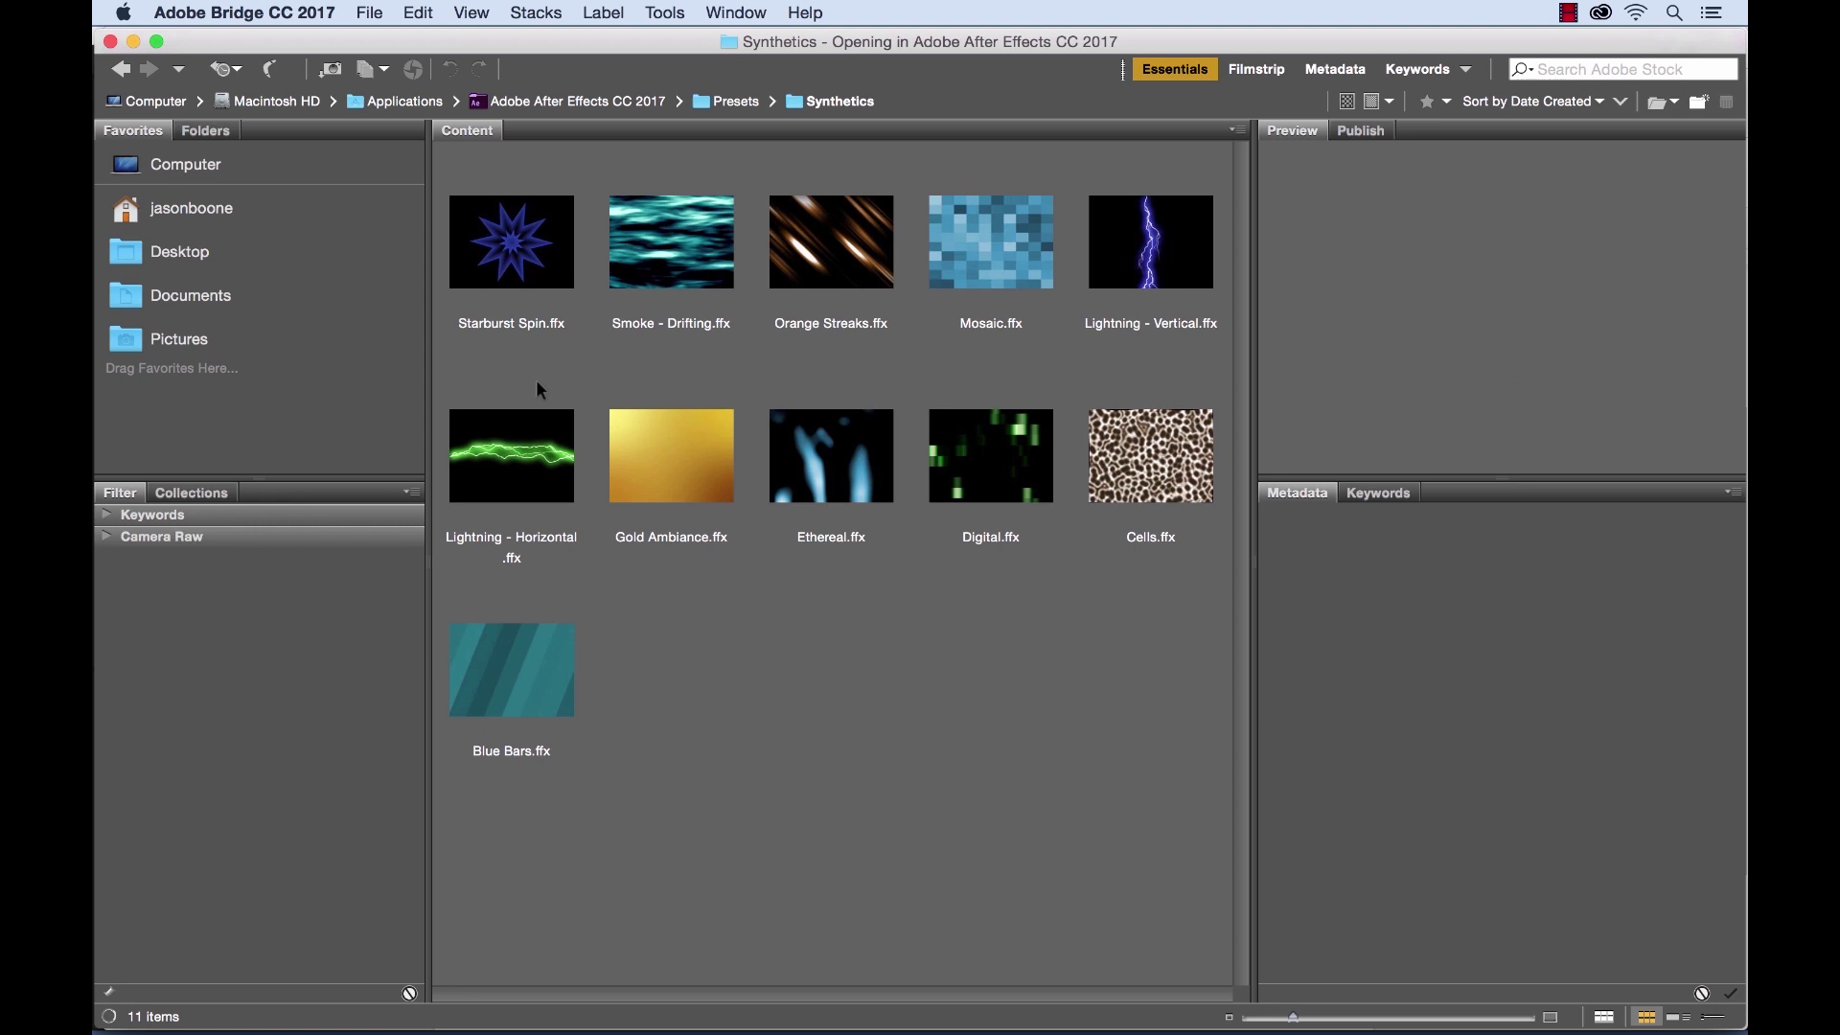
pyautogui.click(516, 247)
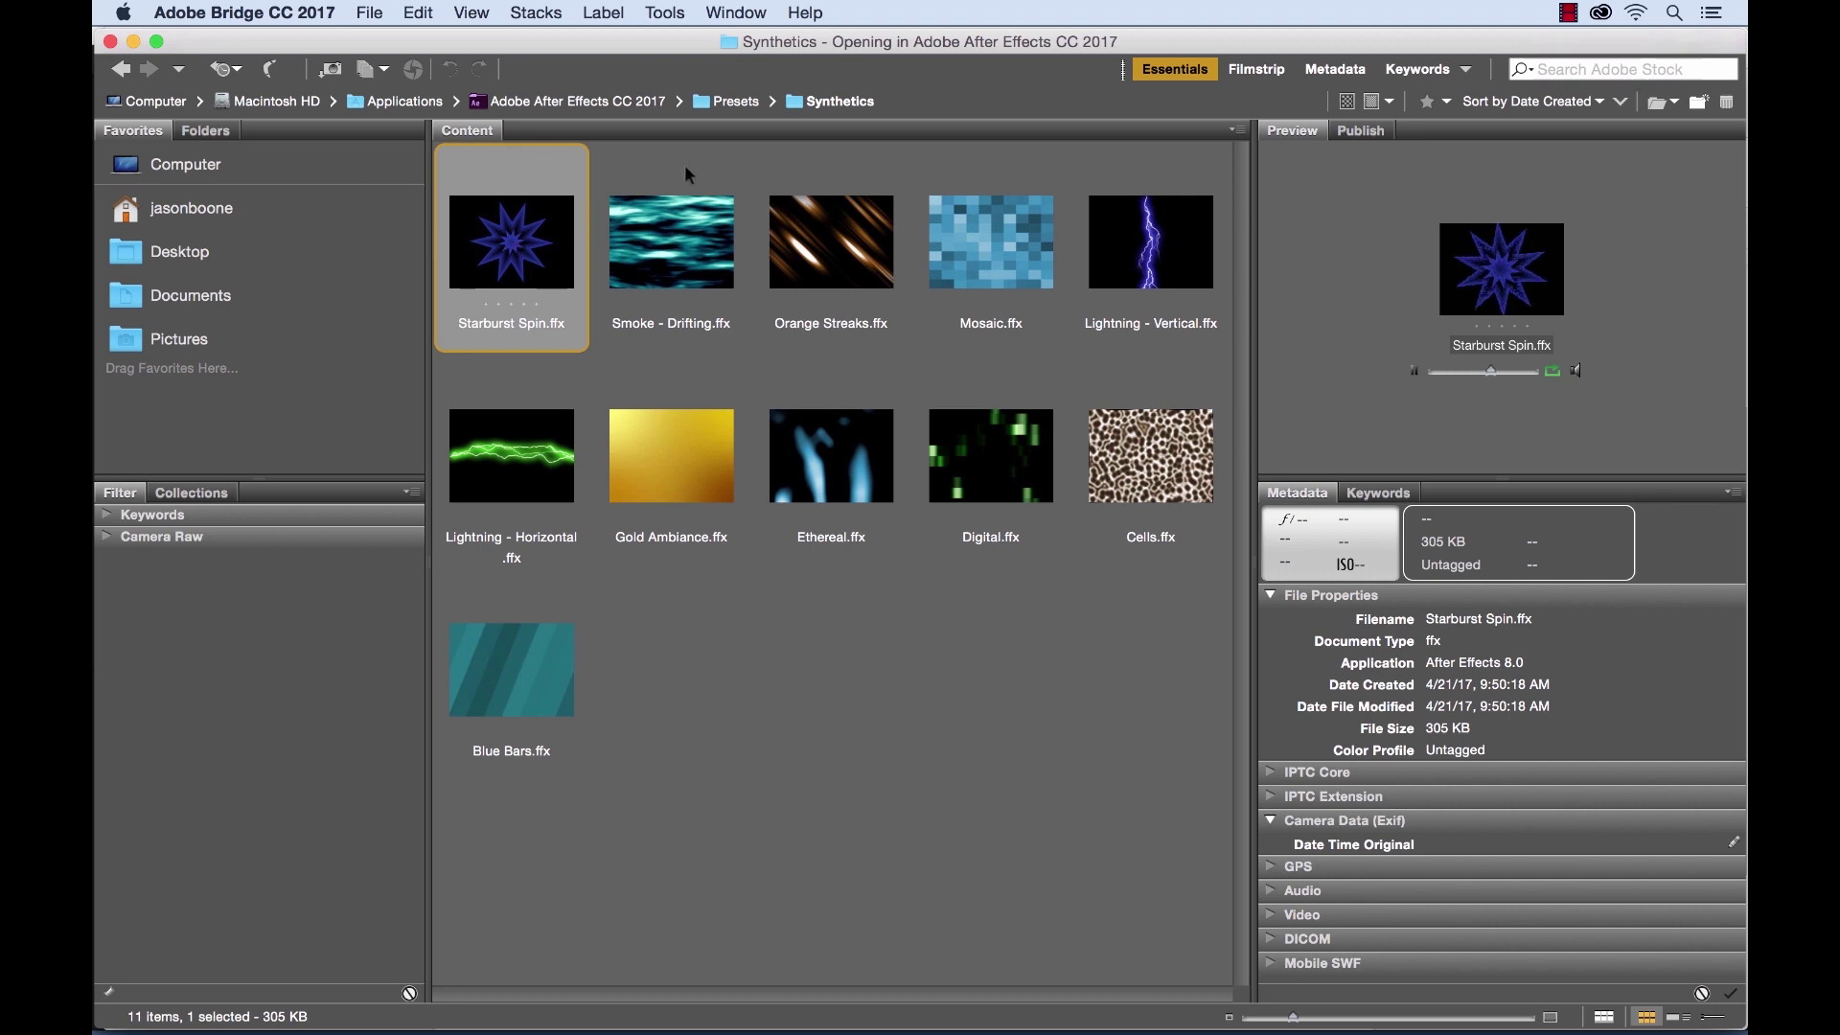
# Apply the Slide - drop preset from the Transitions - Movement folder to the Photo 1 layer.
pyautogui.click(740, 101)
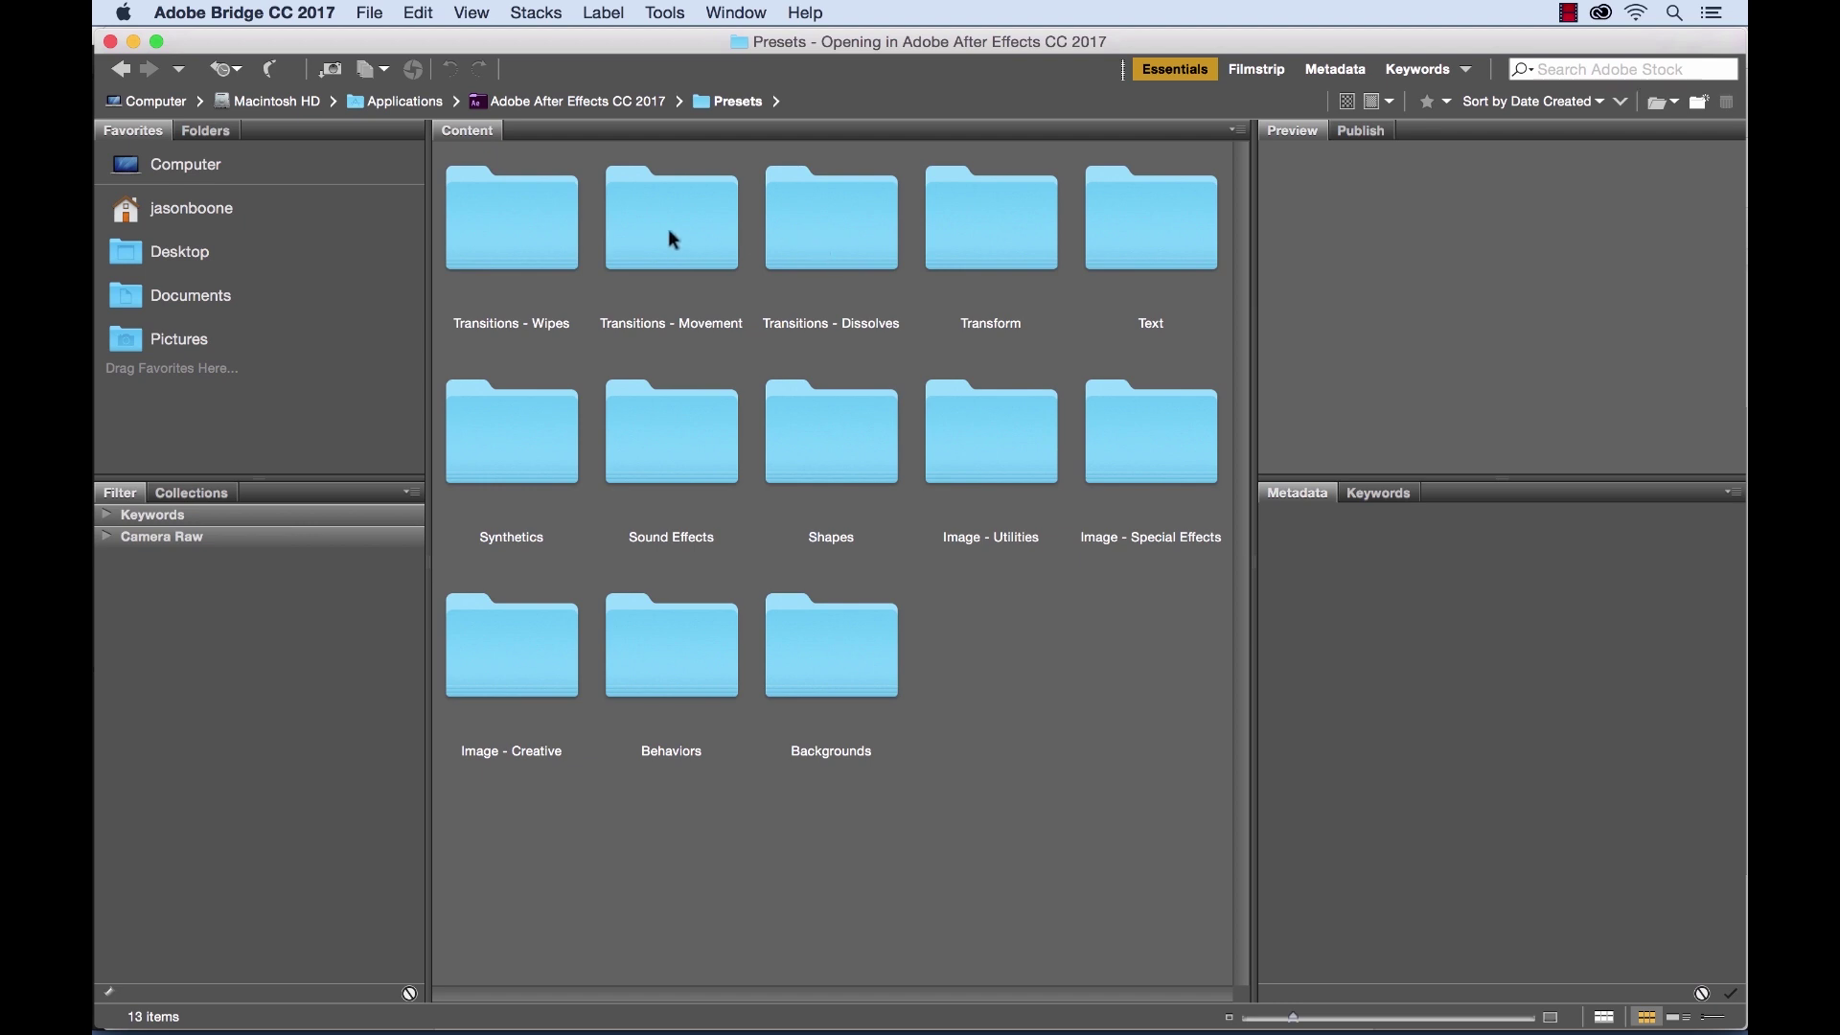
pyautogui.doubleClick(669, 231)
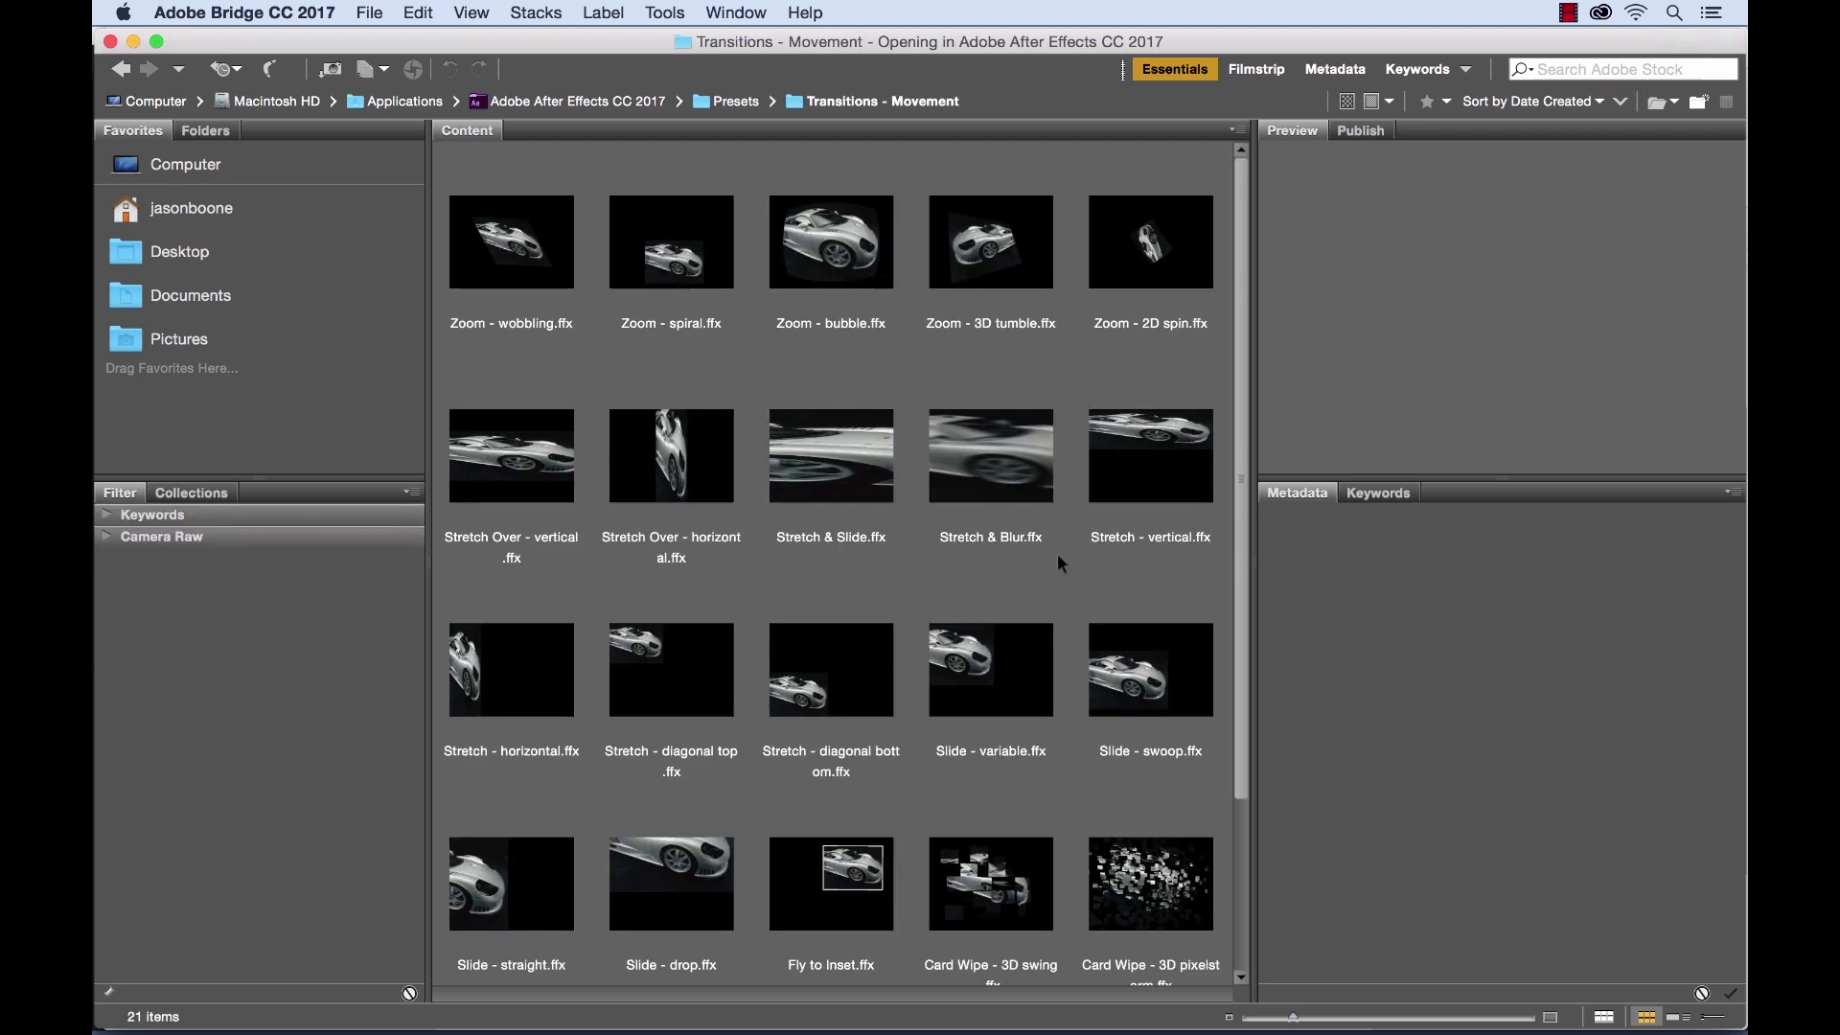
pyautogui.scroll(-2, 1059, 563)
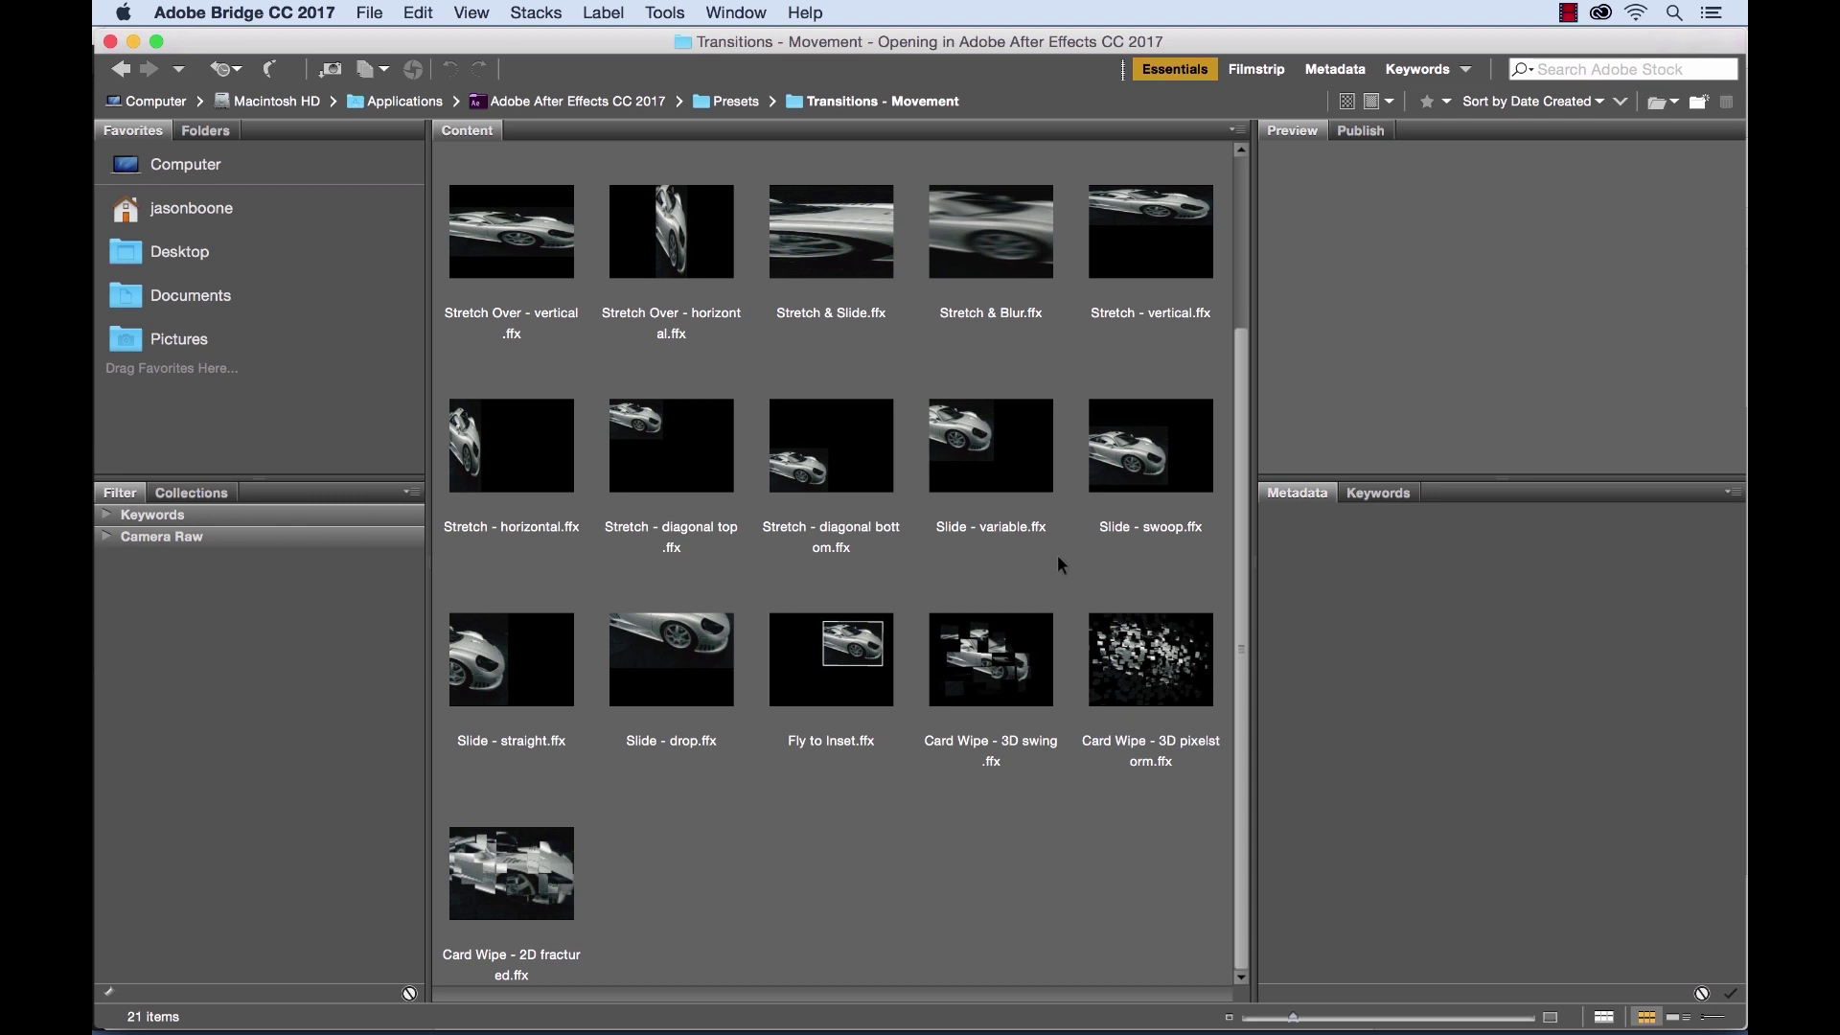
pyautogui.click(678, 670)
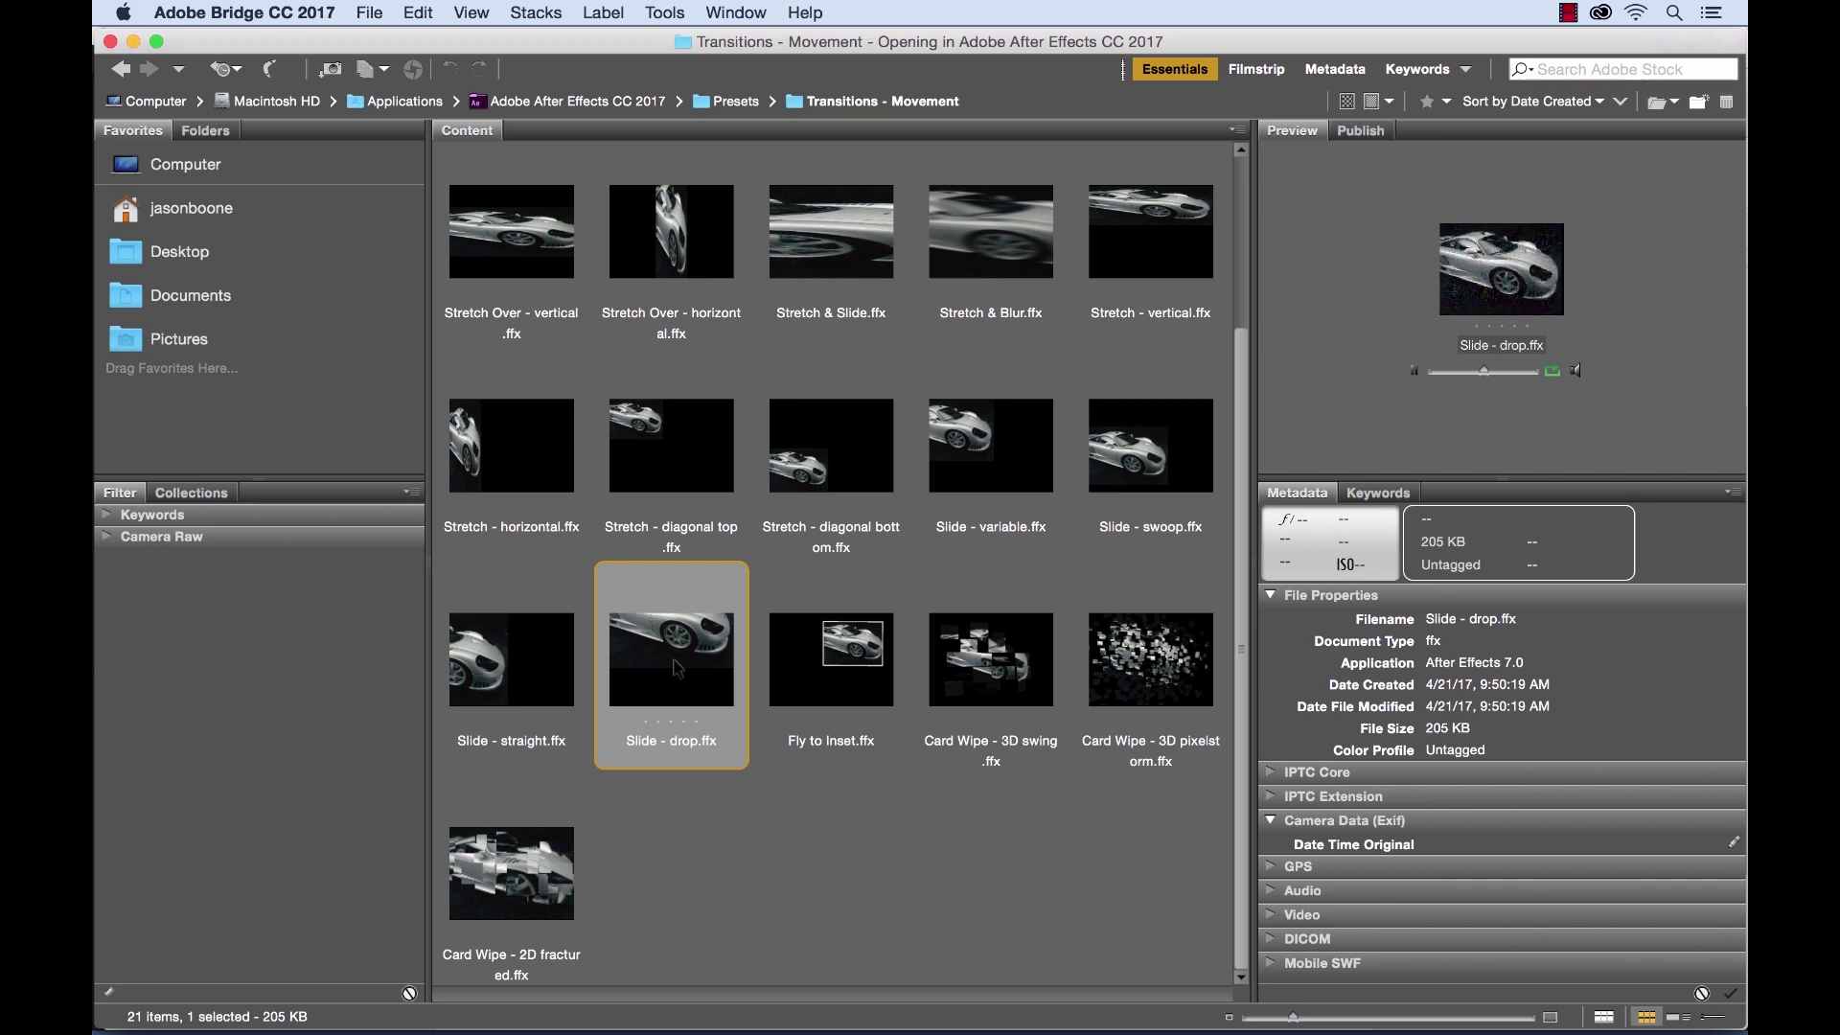
pyautogui.doubleClick(673, 660)
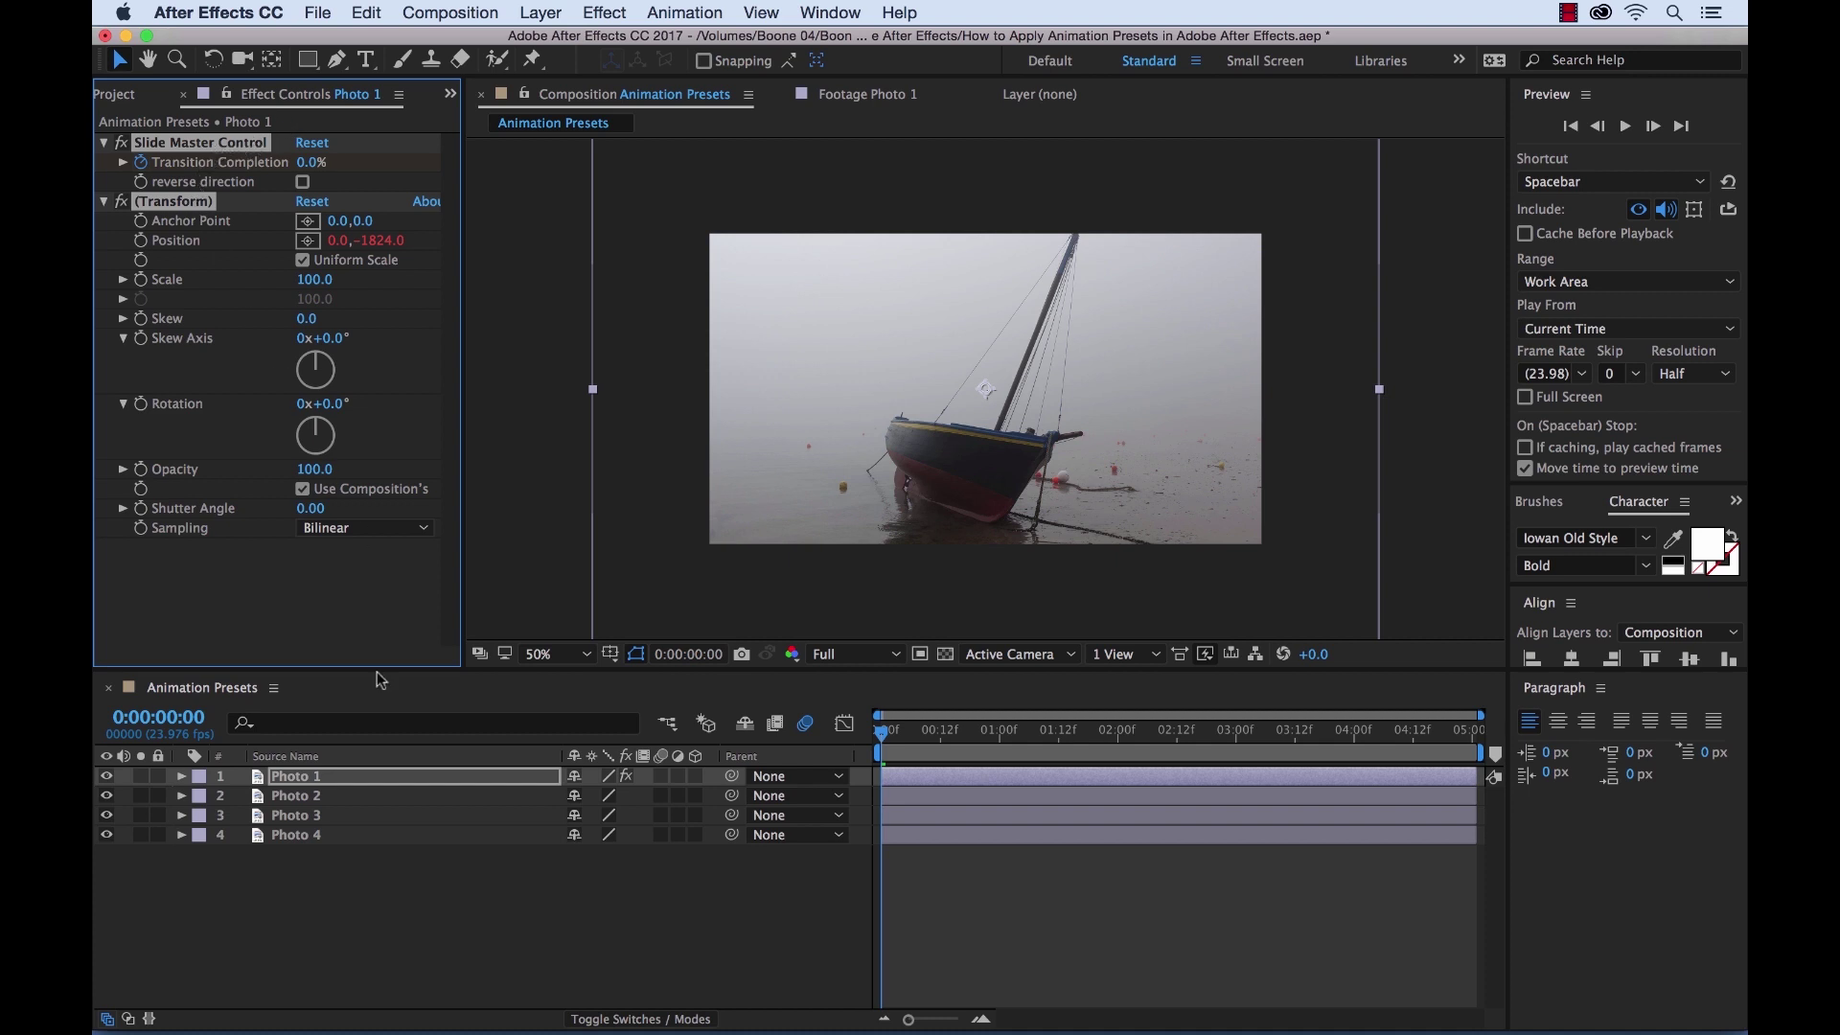
# Reveal Photo 1's keyframes and move the current time to its second Transition Completion keyframe at 0:00:01:00.
pyautogui.click(301, 783)
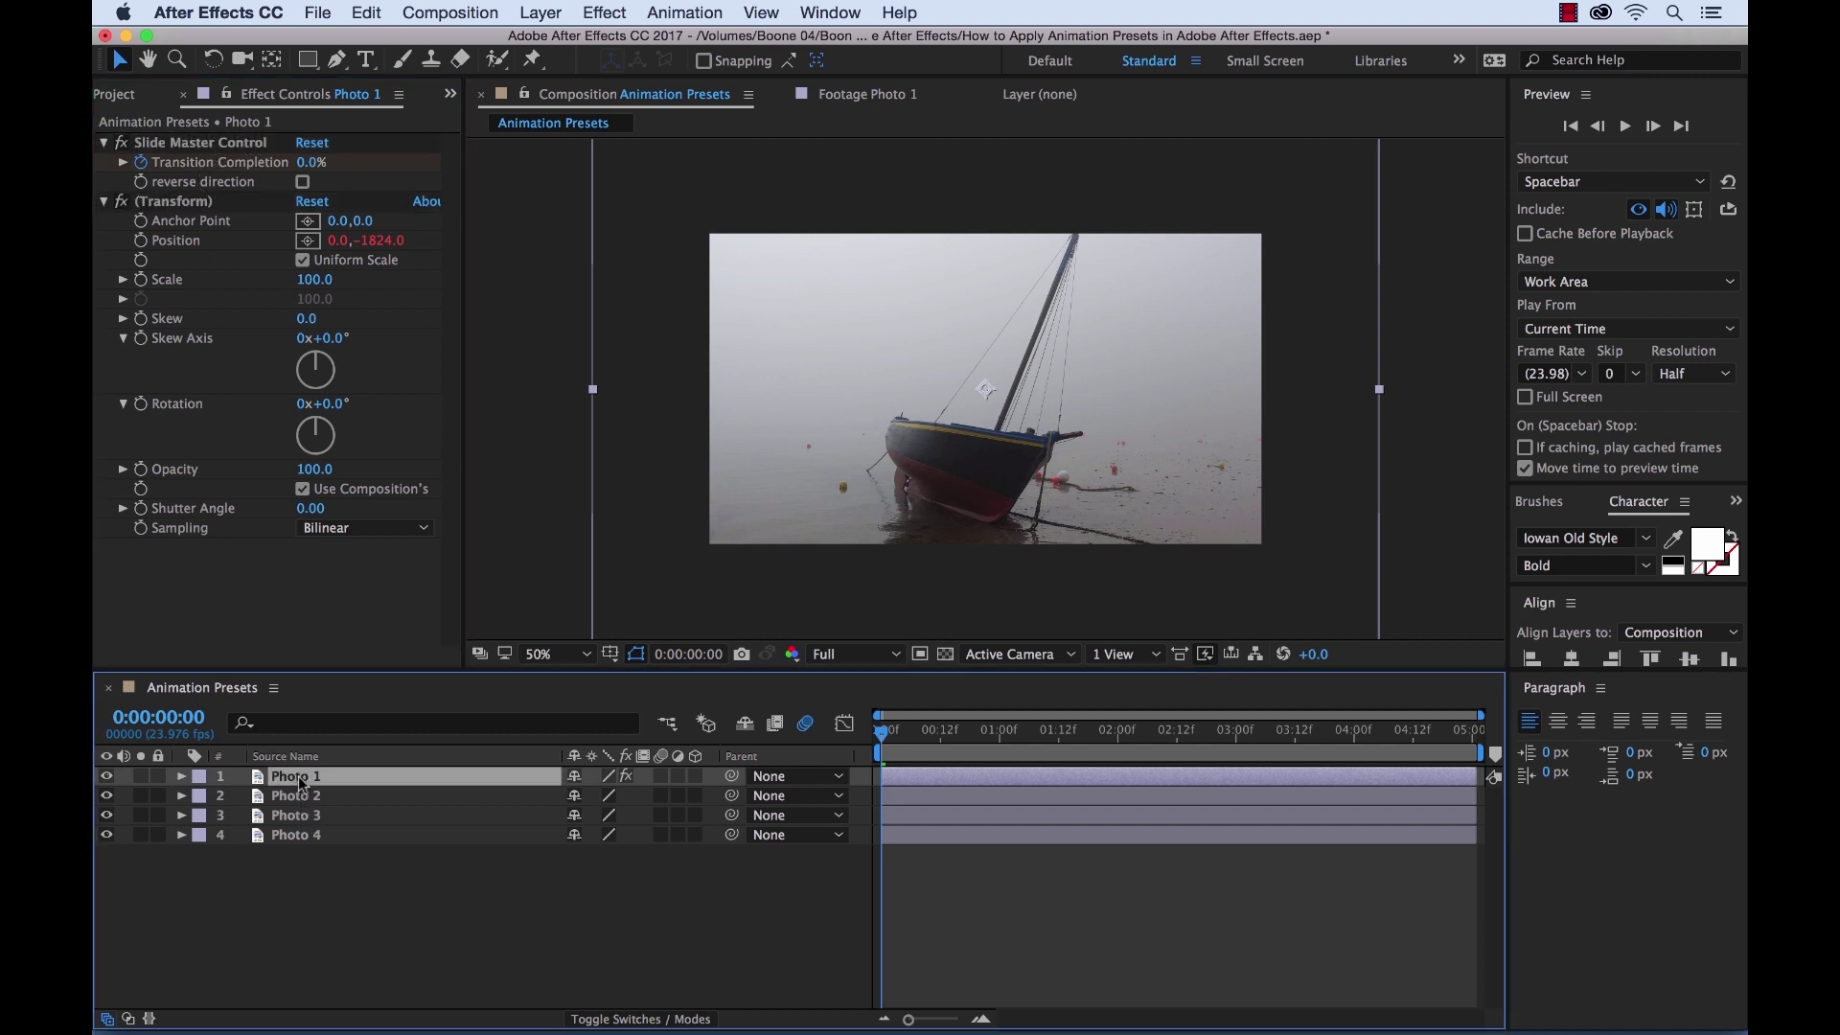
pyautogui.press('u')
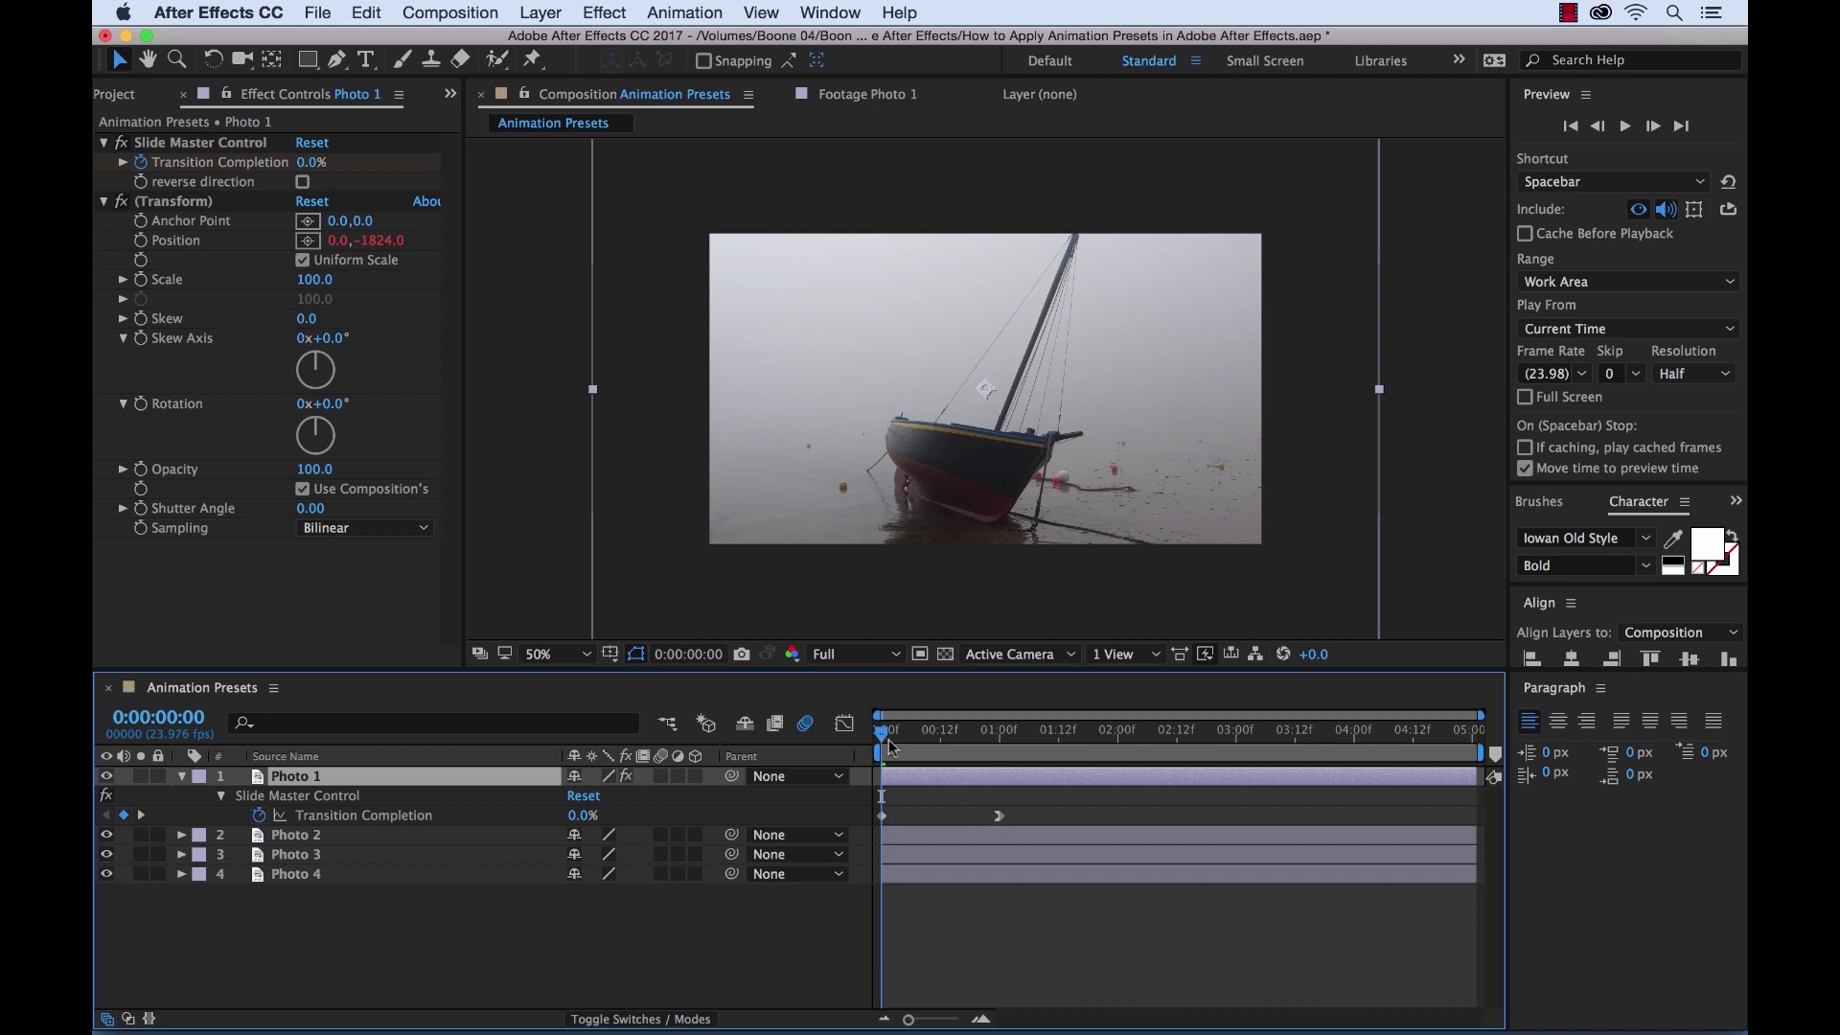
pyautogui.moveTo(886, 740); pyautogui.dragTo(1006, 757)
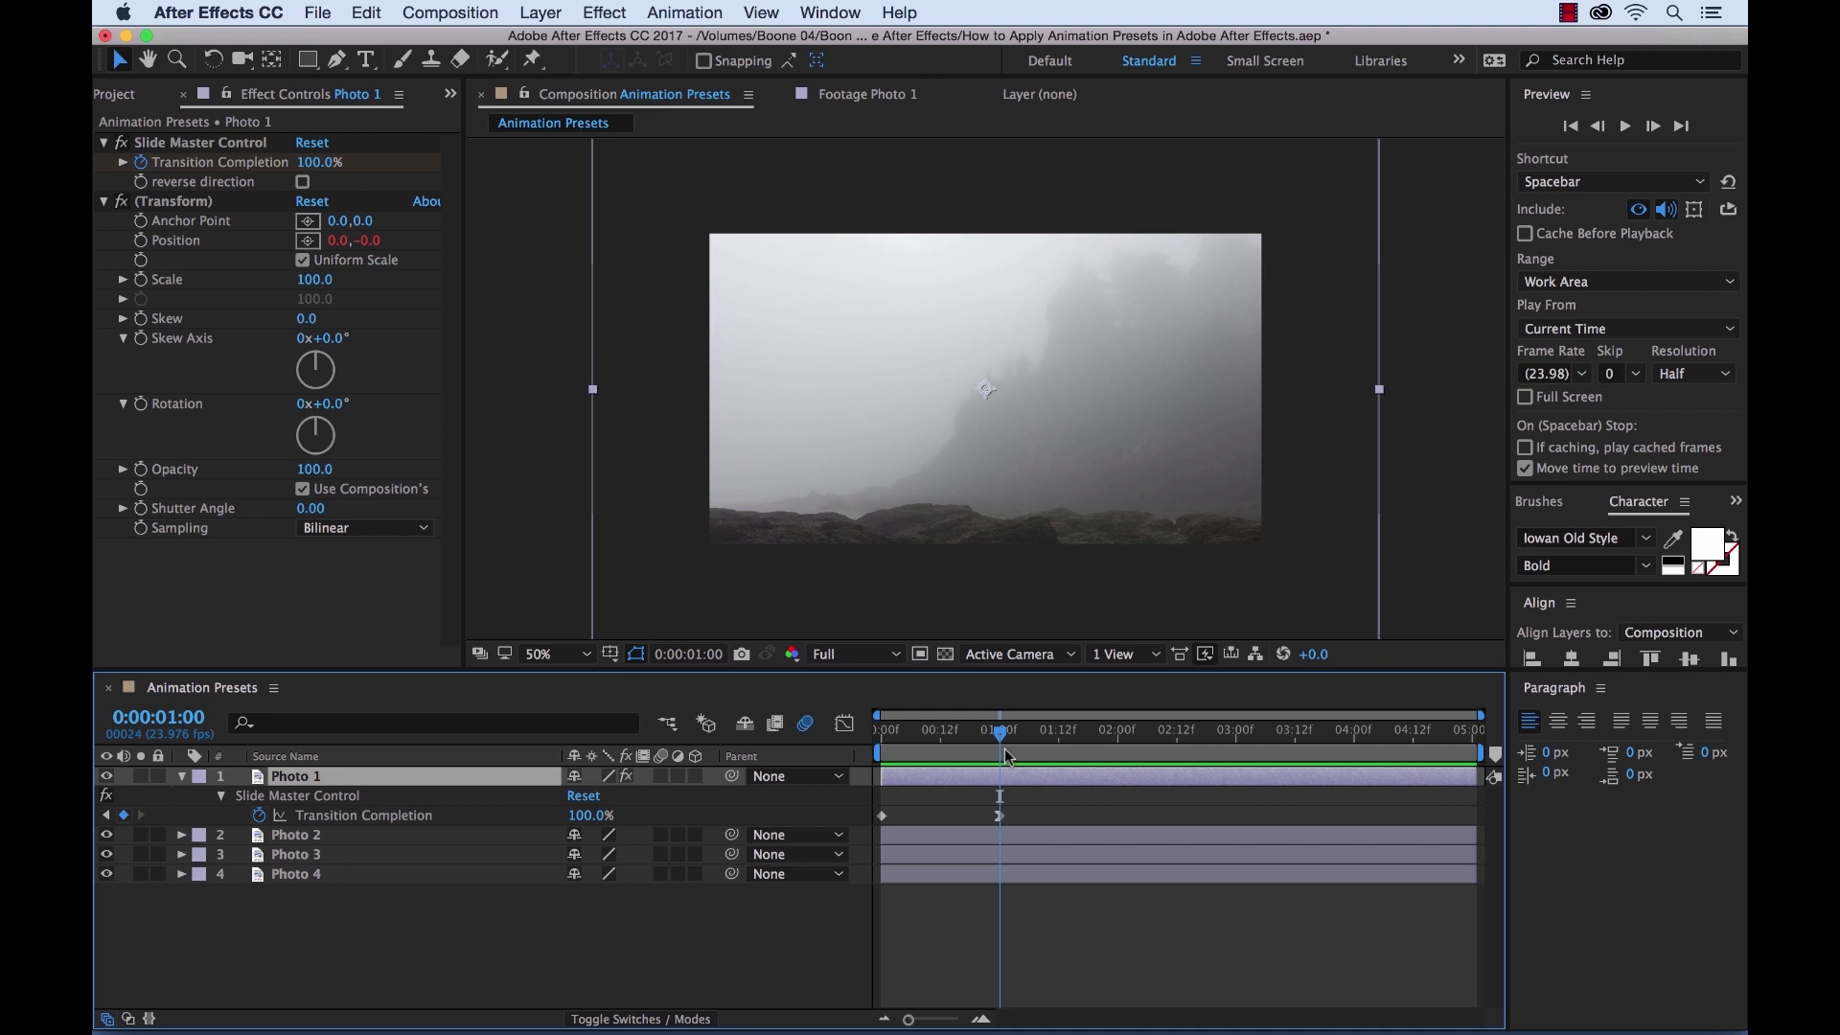
# Apply the recently used Slide - drop preset to the Photo 2, Photo 3 and Photo 4 layers.
pyautogui.click(315, 844)
pyautogui.keyDown('shift'); pyautogui.click(289, 879); pyautogui.keyUp('shift')
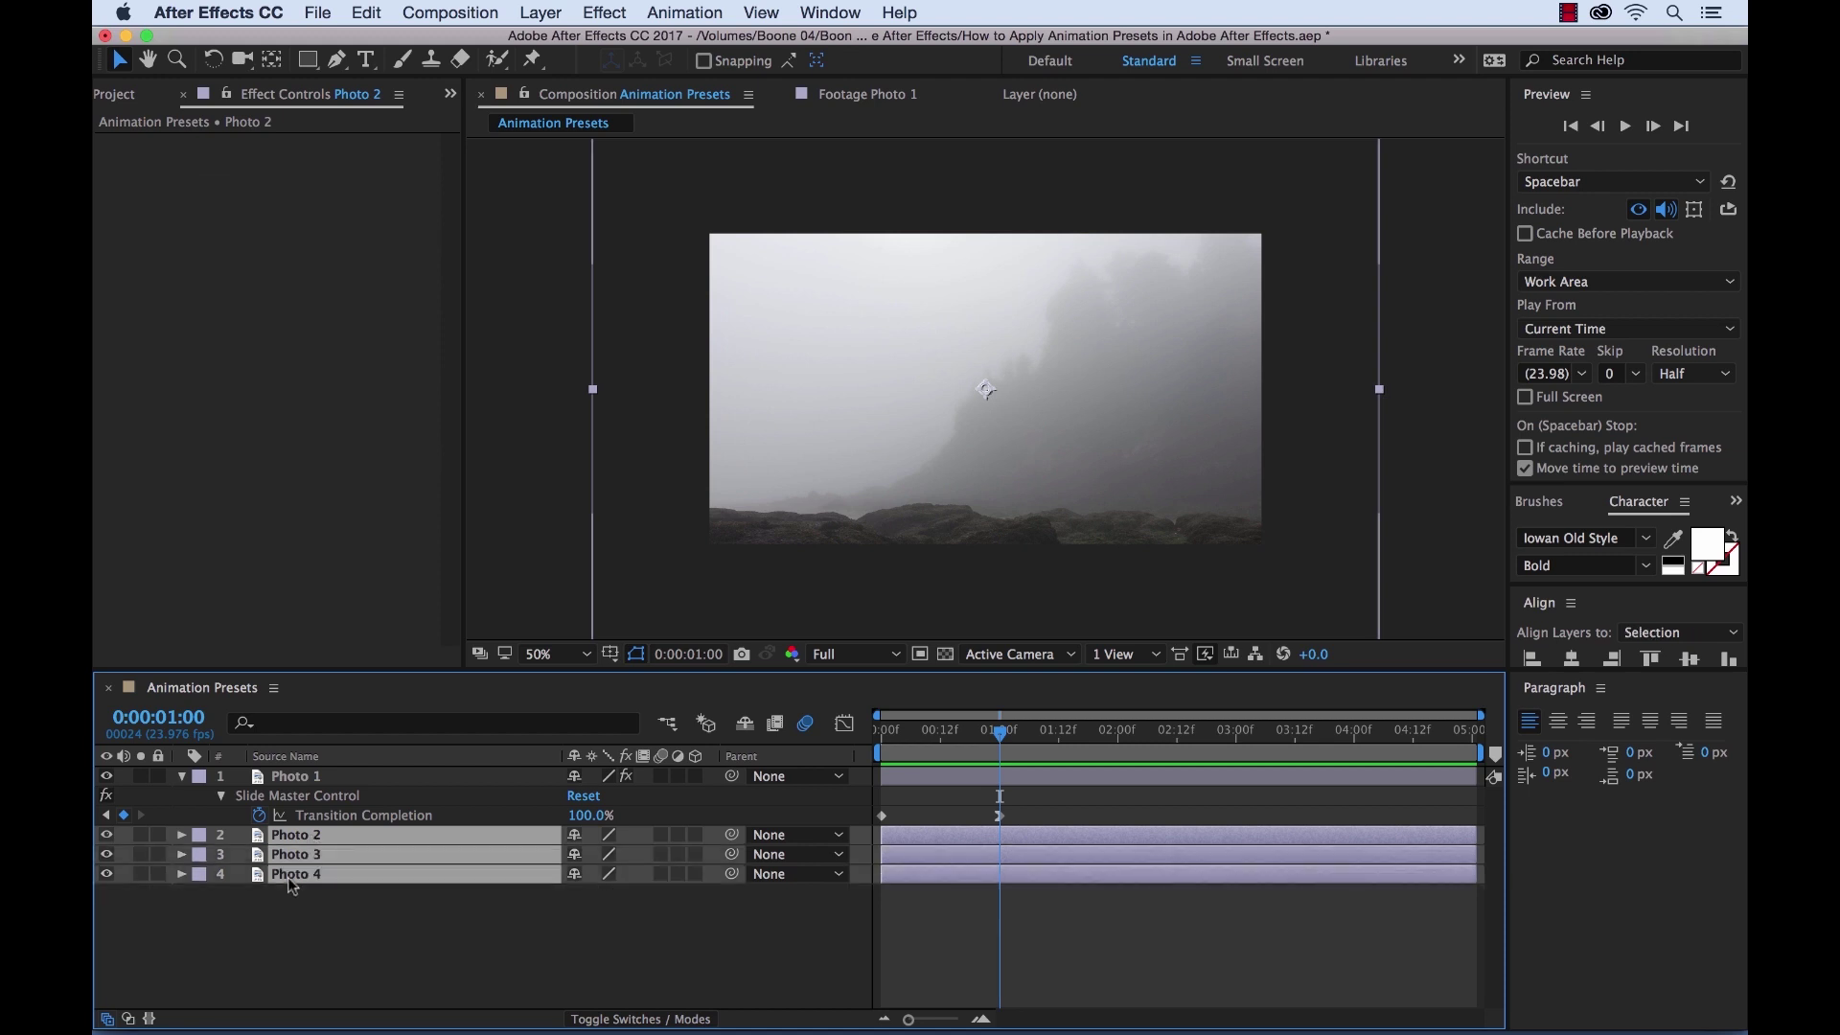
pyautogui.click(697, 14)
pyautogui.moveTo(724, 89)
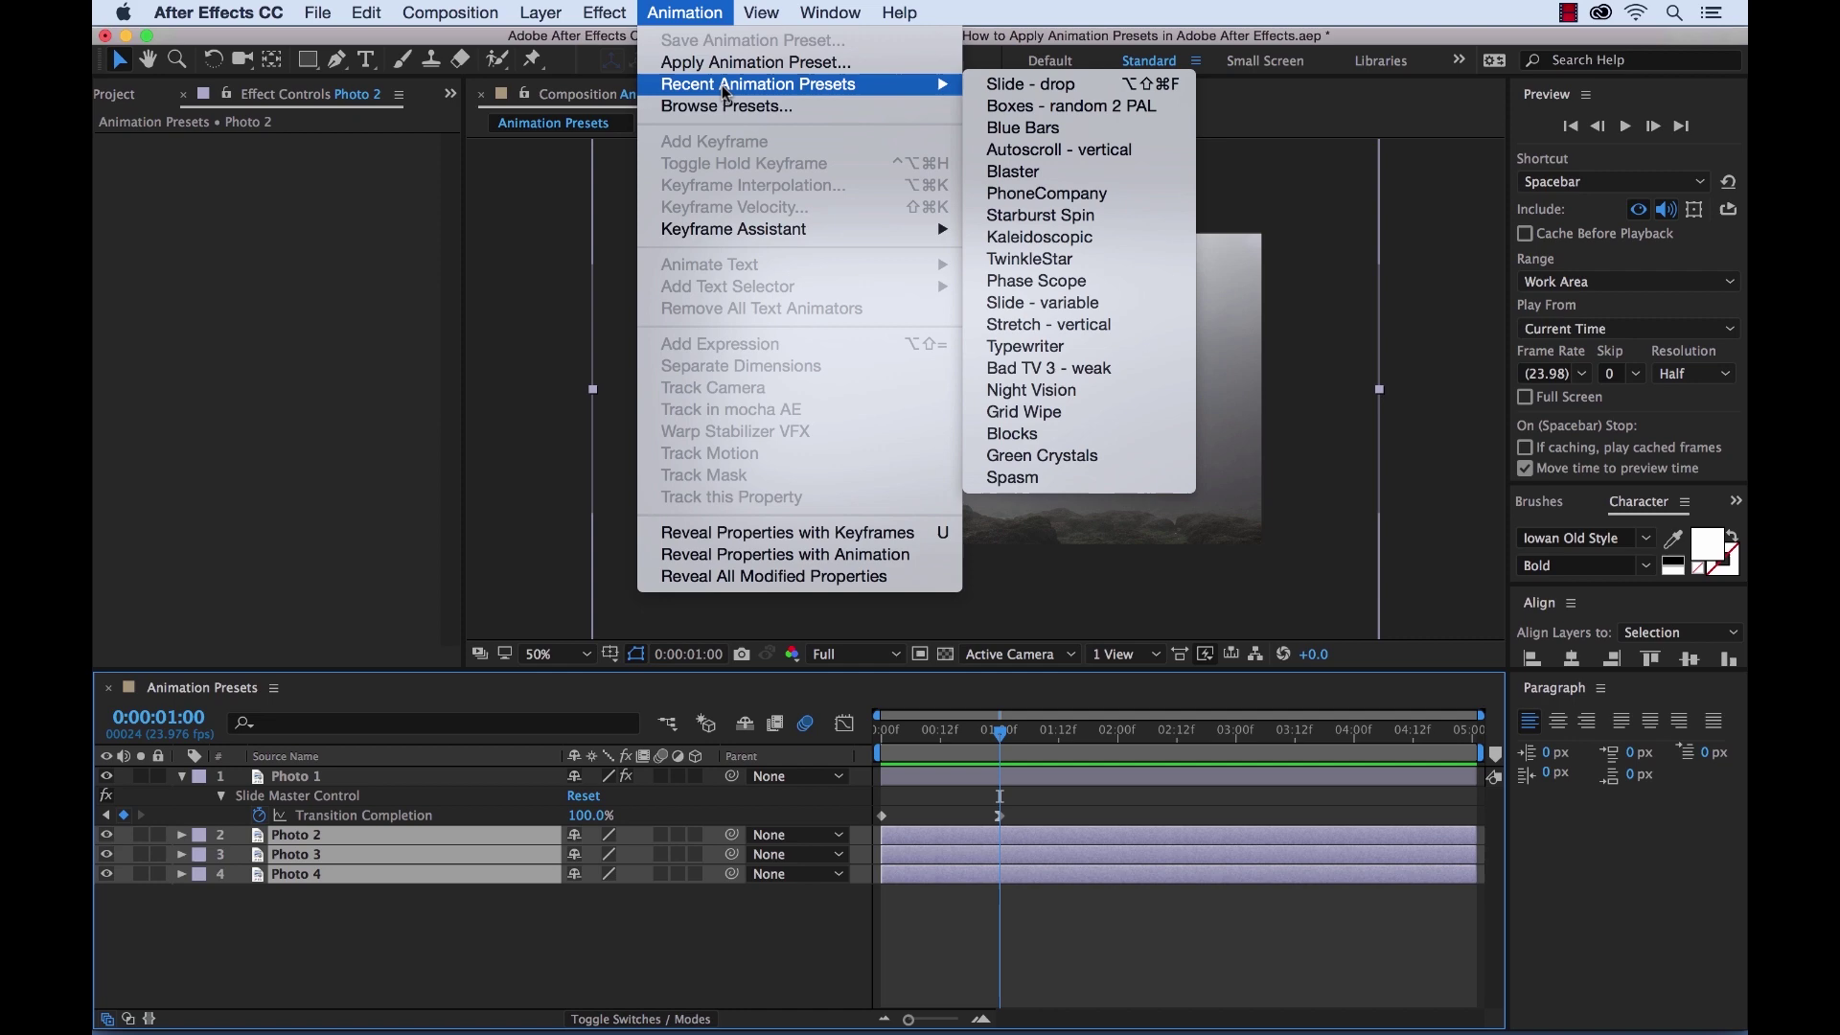
pyautogui.click(1051, 86)
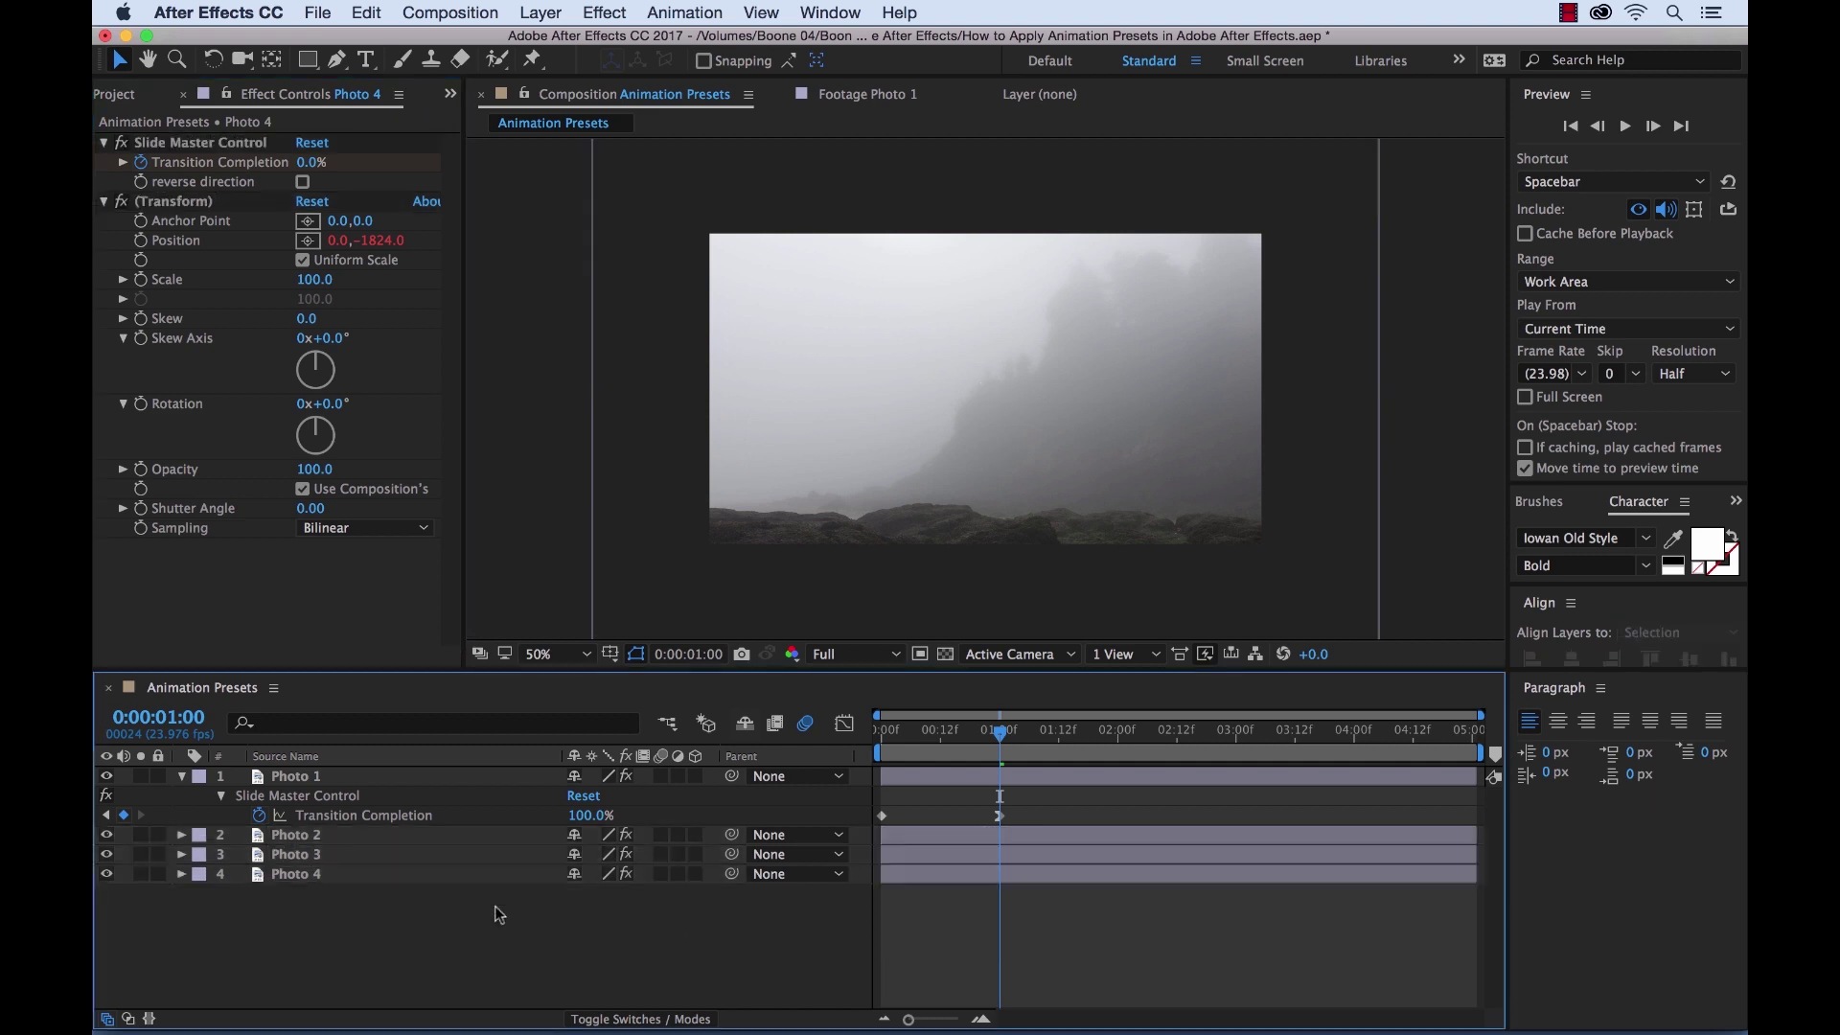
# Reveal the keyframes of Photo 2, Photo 3 and Photo 4 and enlarge the timeline area to fit them.
pyautogui.moveTo(494, 906); pyautogui.dragTo(458, 832)
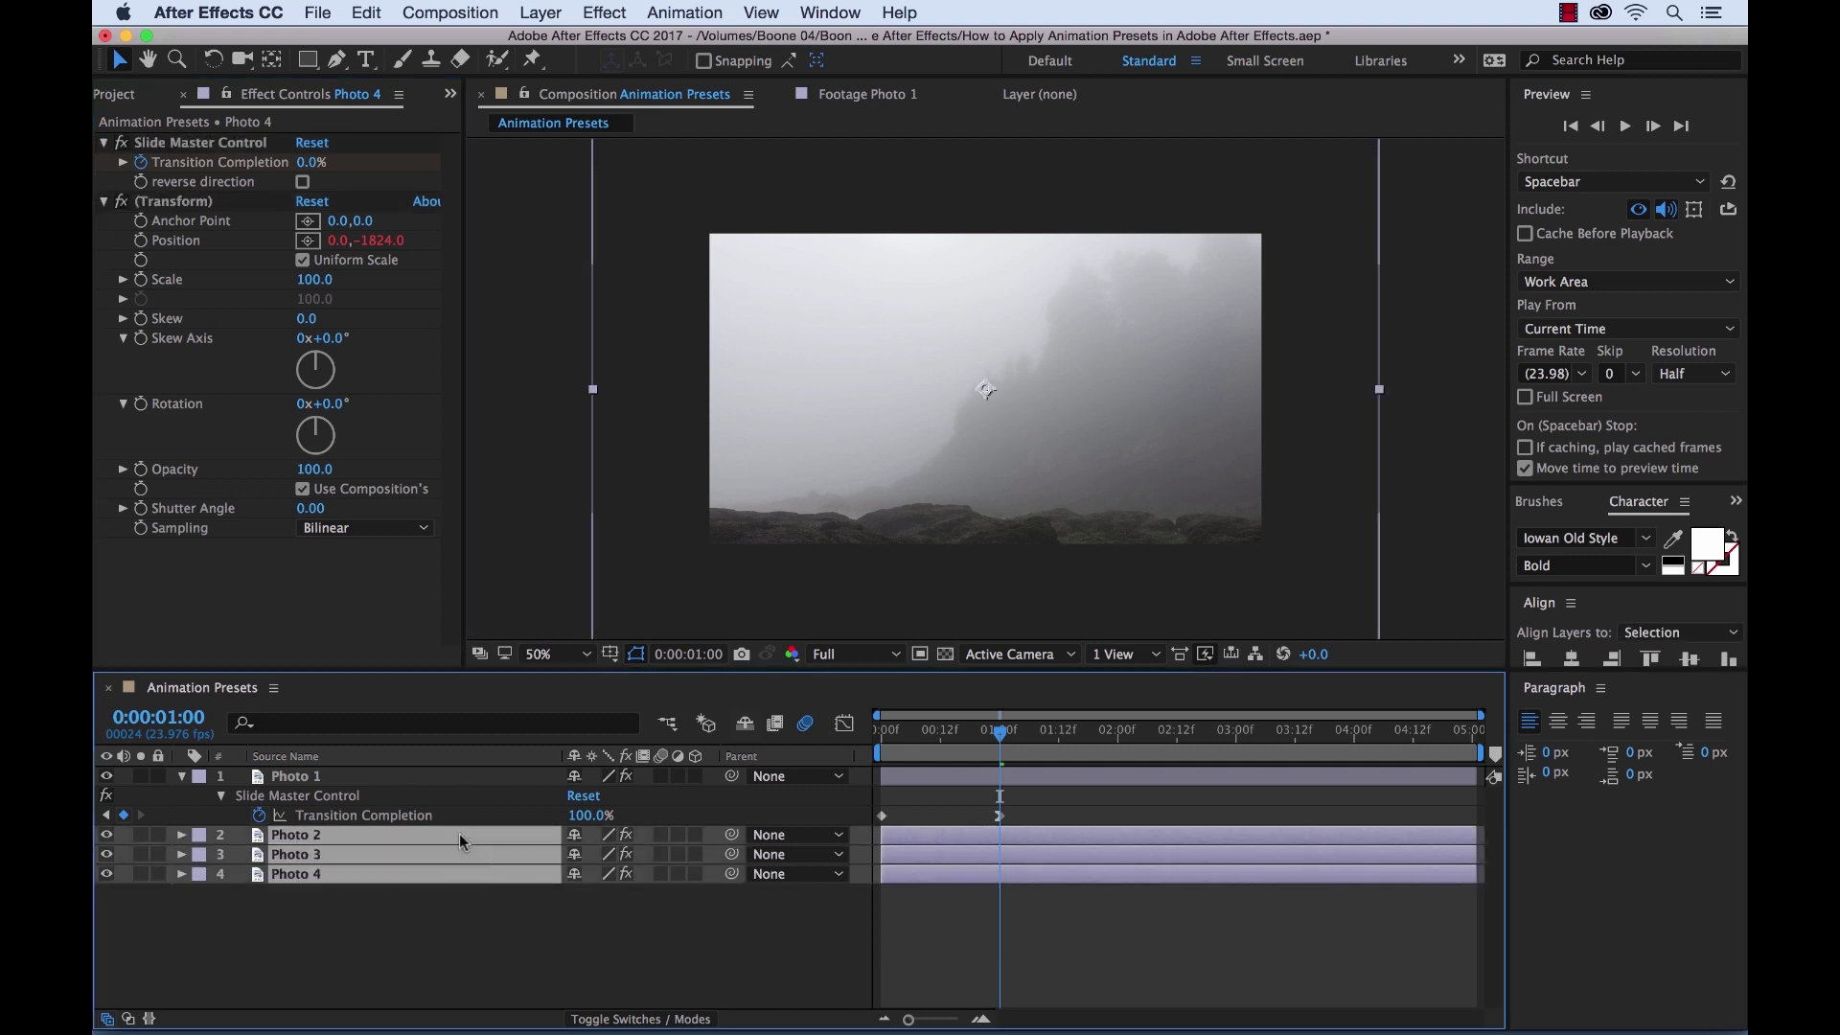
pyautogui.press('super+v')
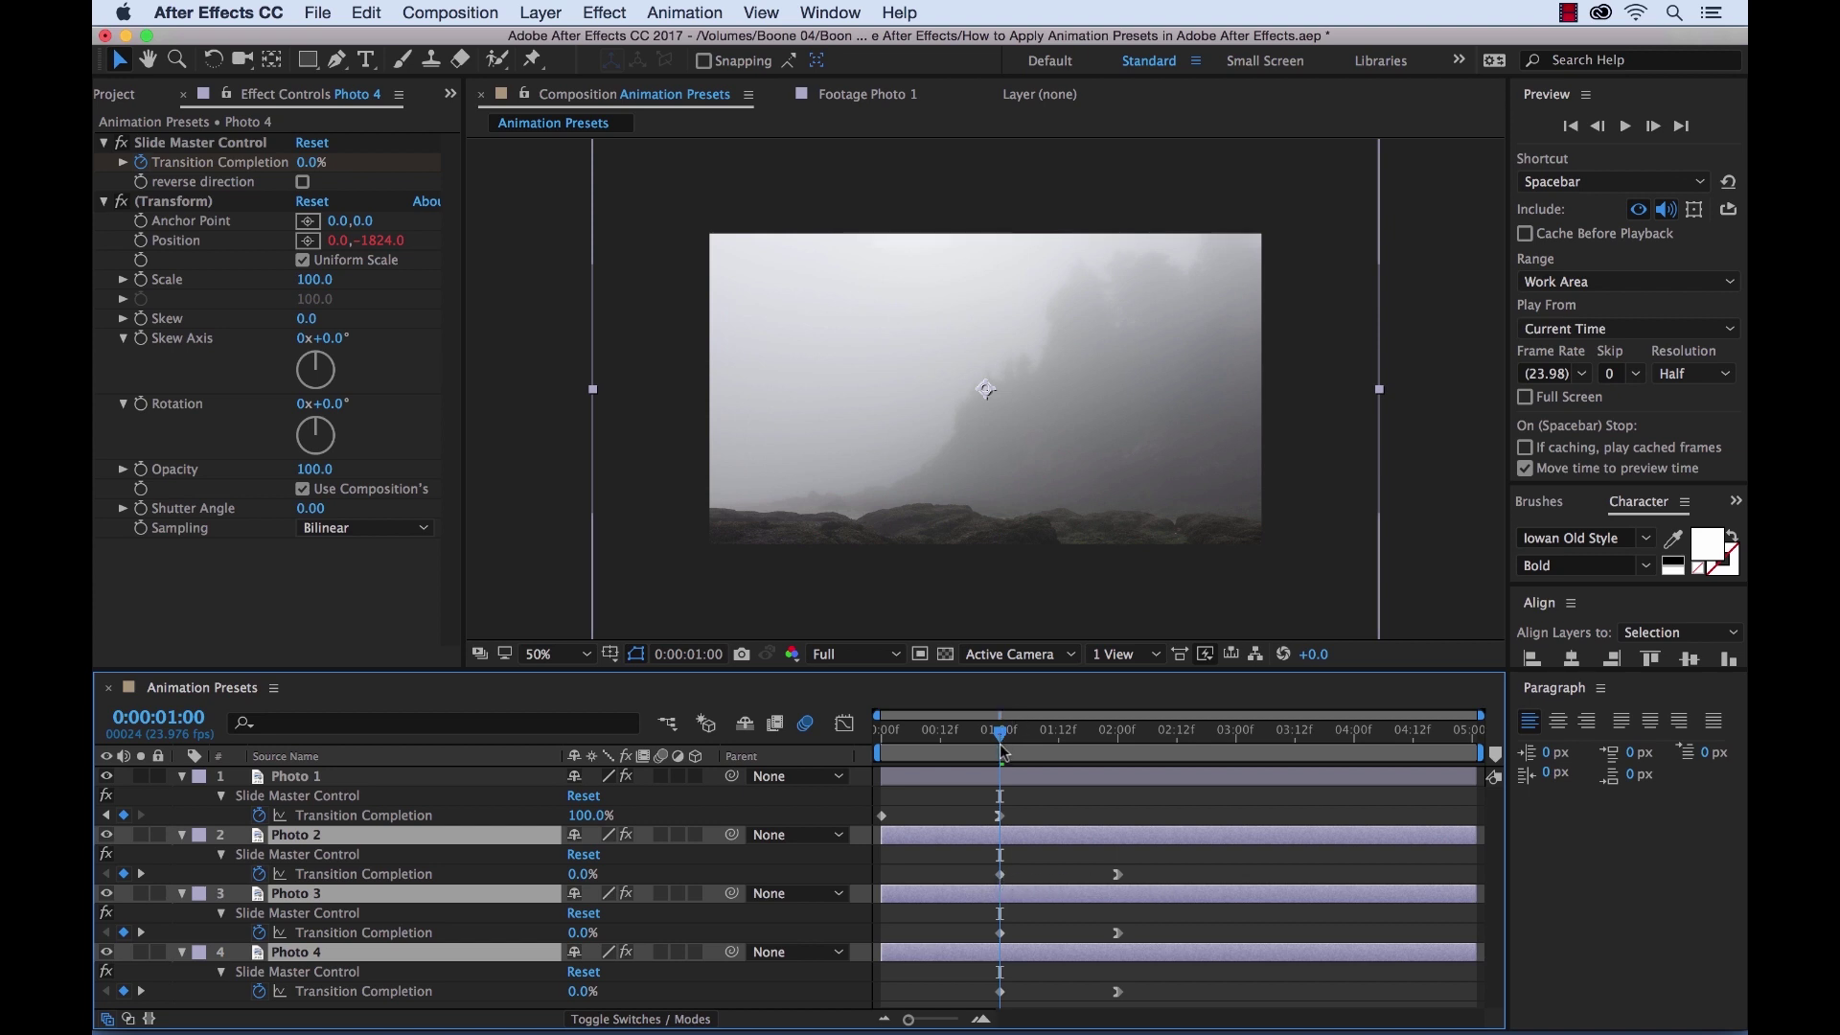
pyautogui.moveTo(1003, 879)
pyautogui.moveTo(1204, 671); pyautogui.dragTo(1204, 637)
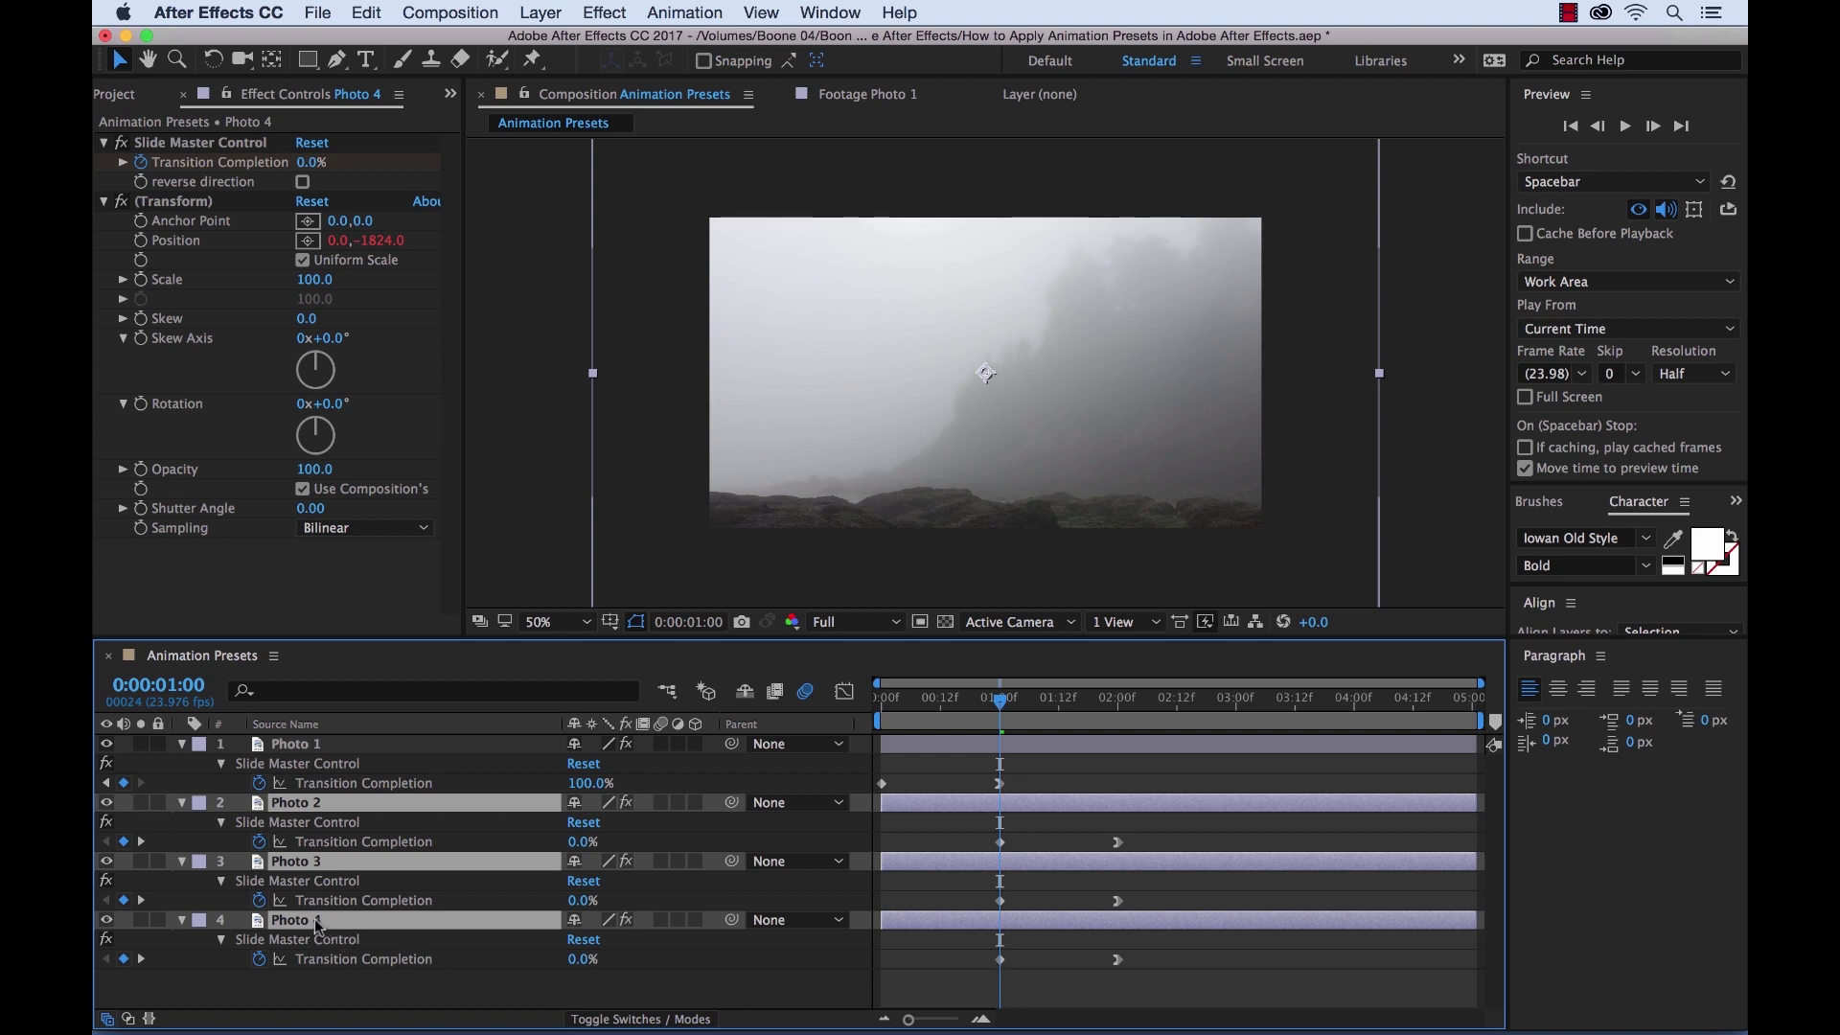
# Delete both Transition Completion keyframes from the Photo 4 layer with the current time at 0:00:02:09.
pyautogui.click(323, 992)
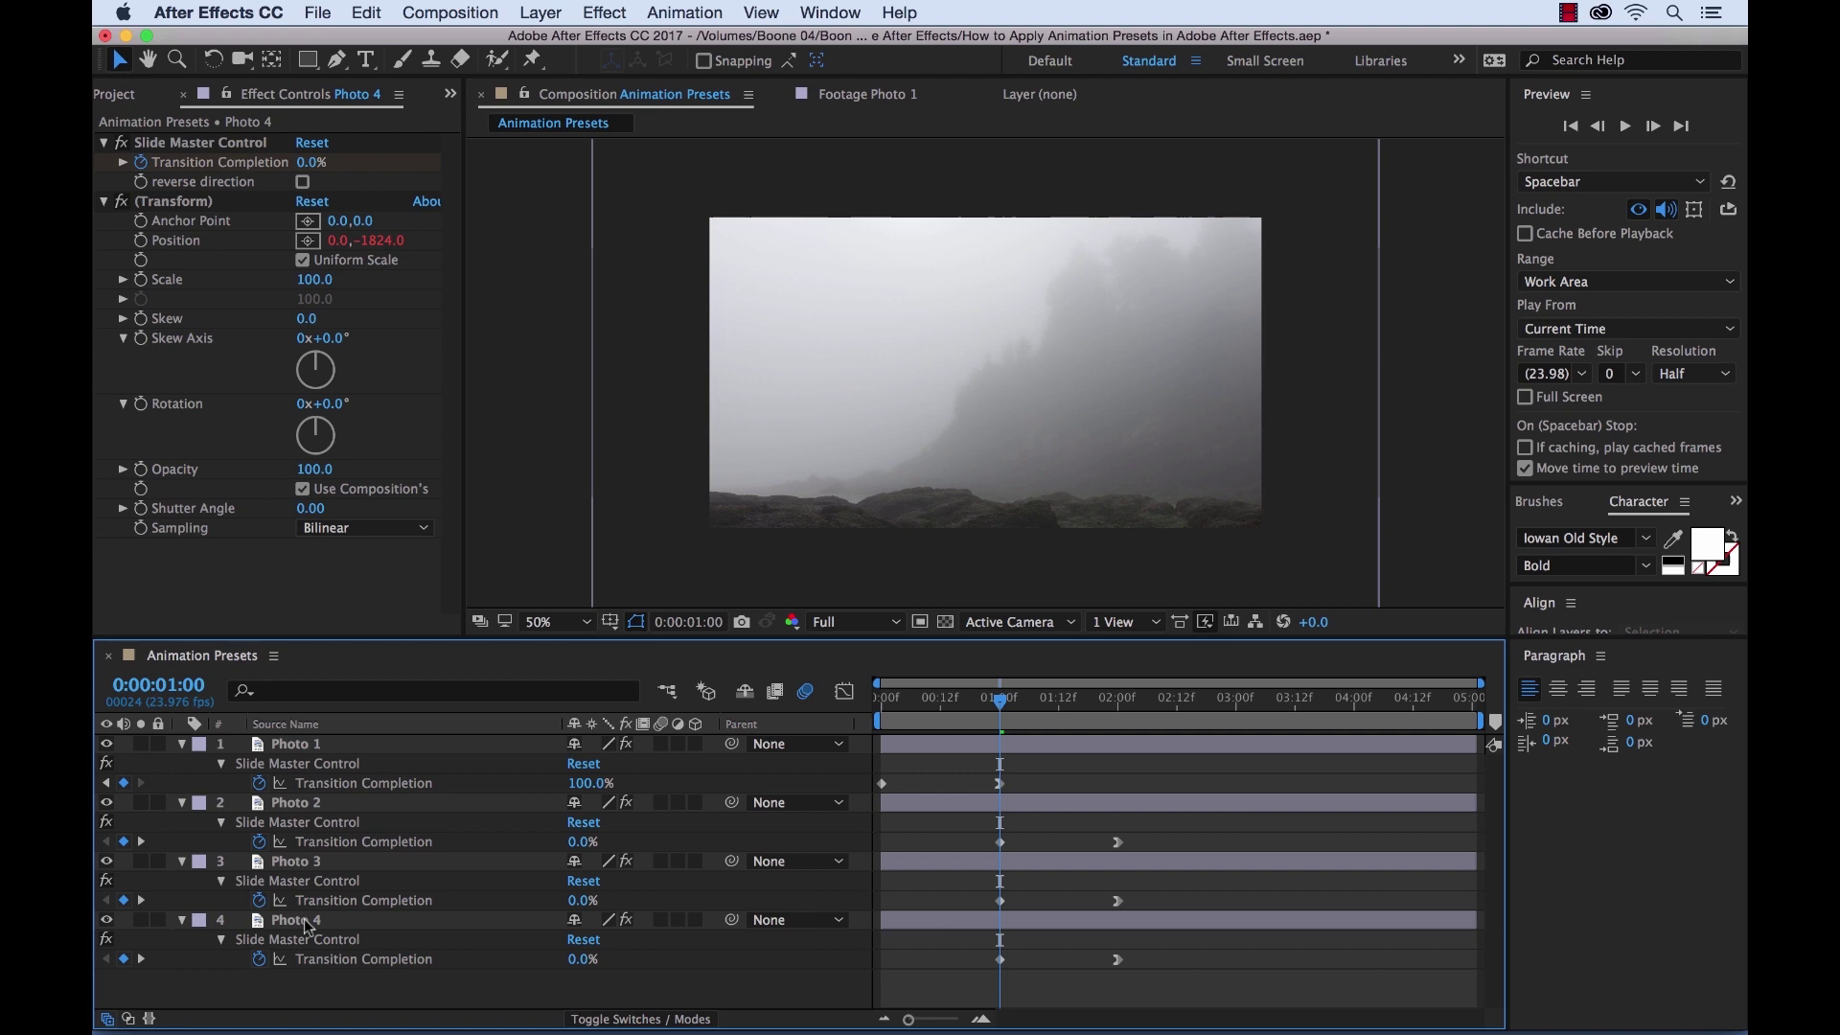
pyautogui.click(307, 922)
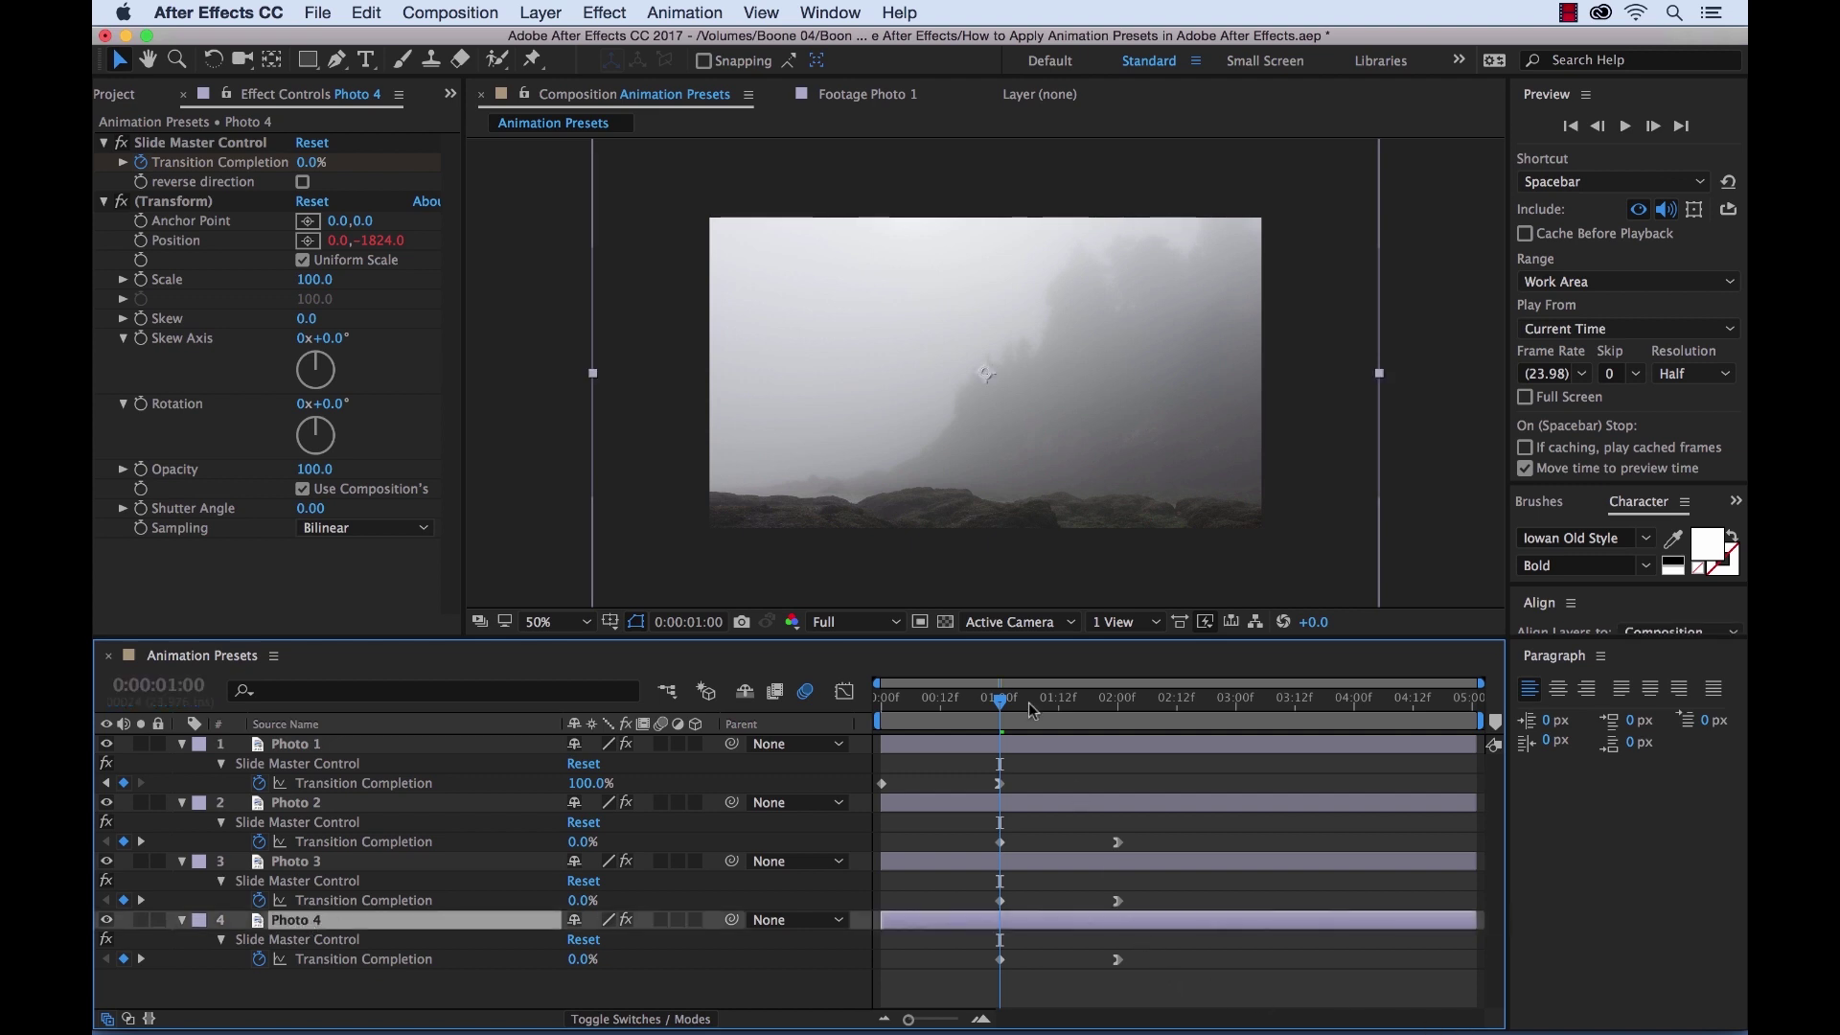
pyautogui.moveTo(1016, 709); pyautogui.dragTo(1162, 709)
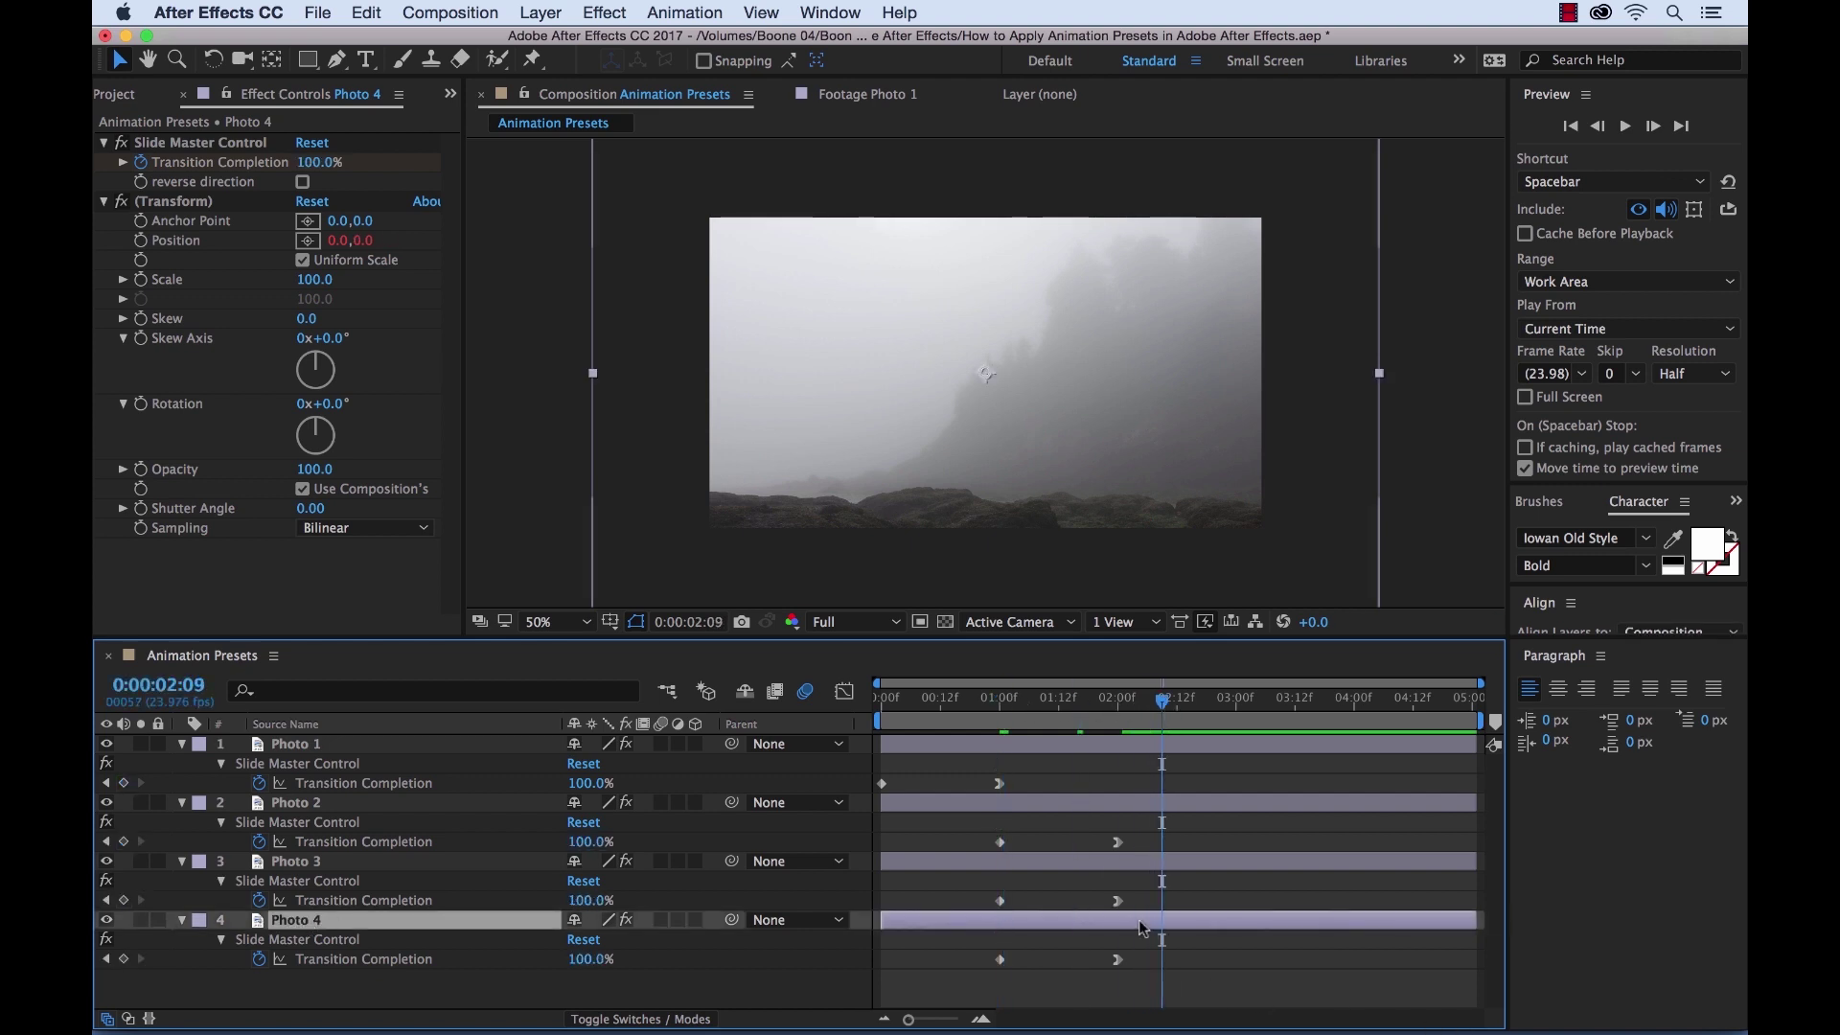
pyautogui.moveTo(1143, 964); pyautogui.dragTo(985, 955)
pyautogui.press('Delete')
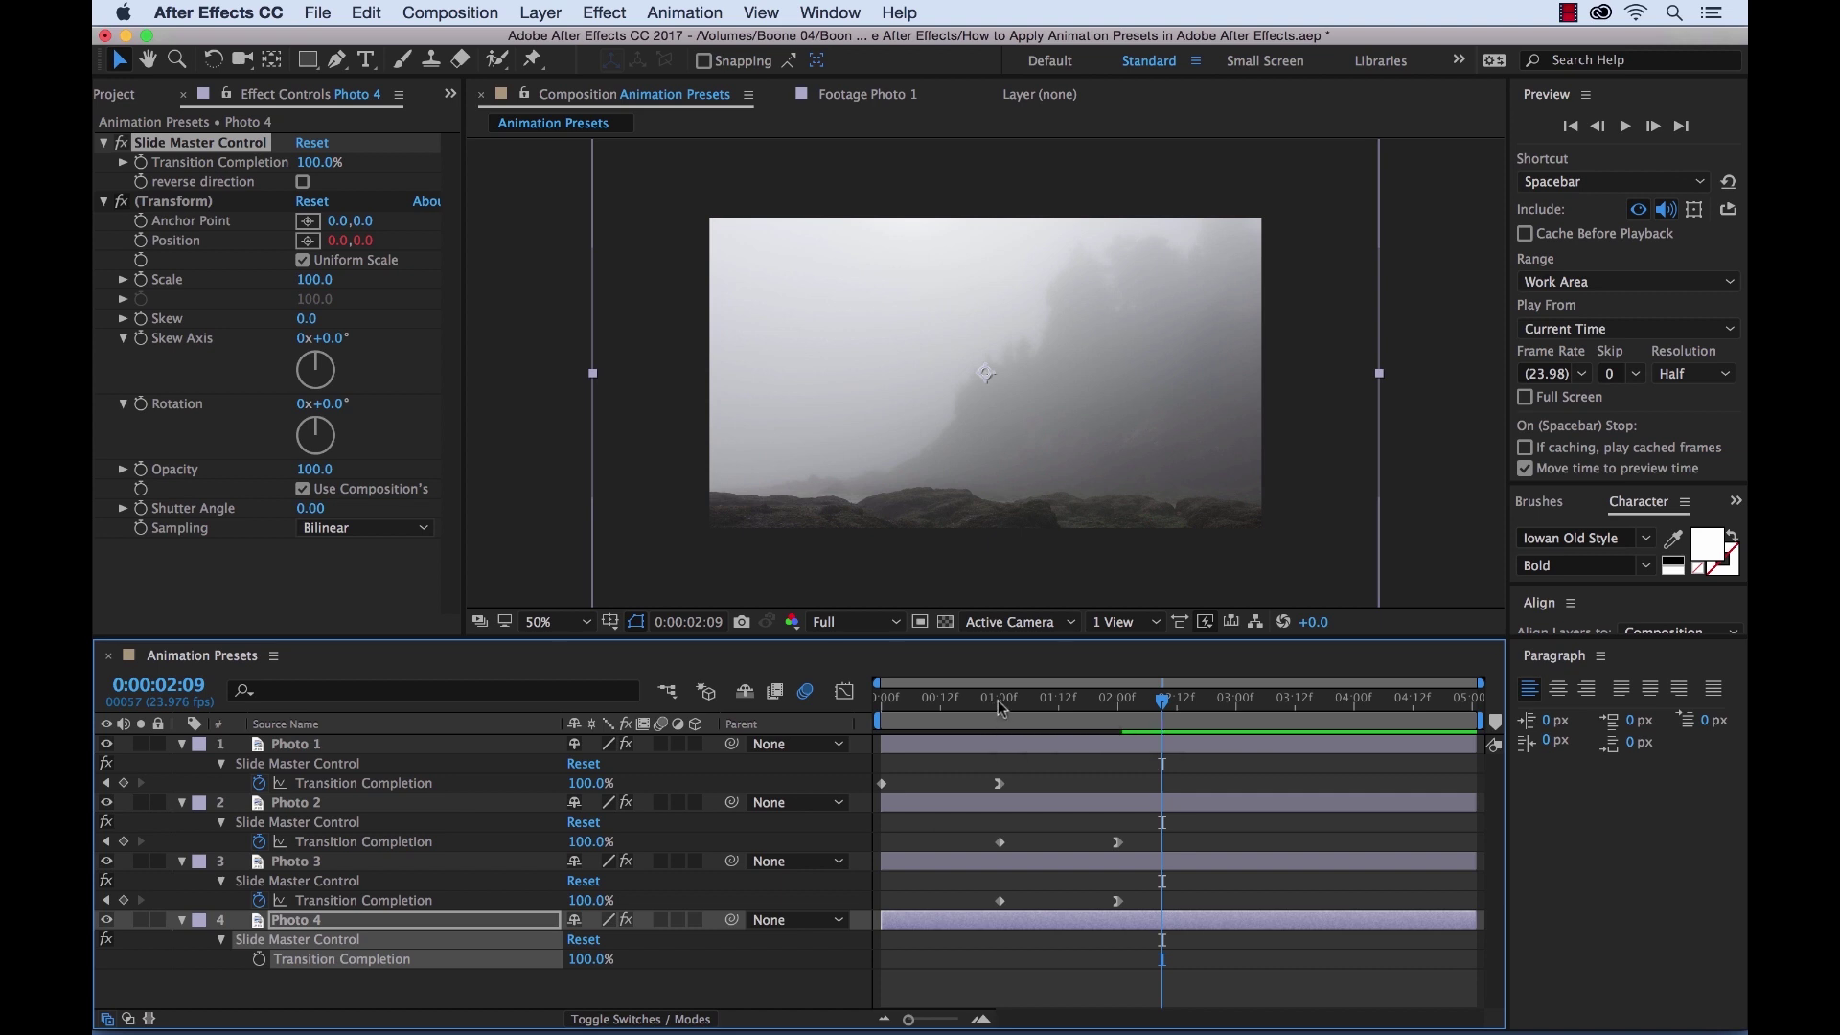
# With the current time at 0:00:01:00, shift the Transition Completion keyframe pairs so Photo 2's starts at 0:00:02:00 and Photo 1's at 0:00:03:00.
pyautogui.click(997, 713)
pyautogui.rightClick(956, 887)
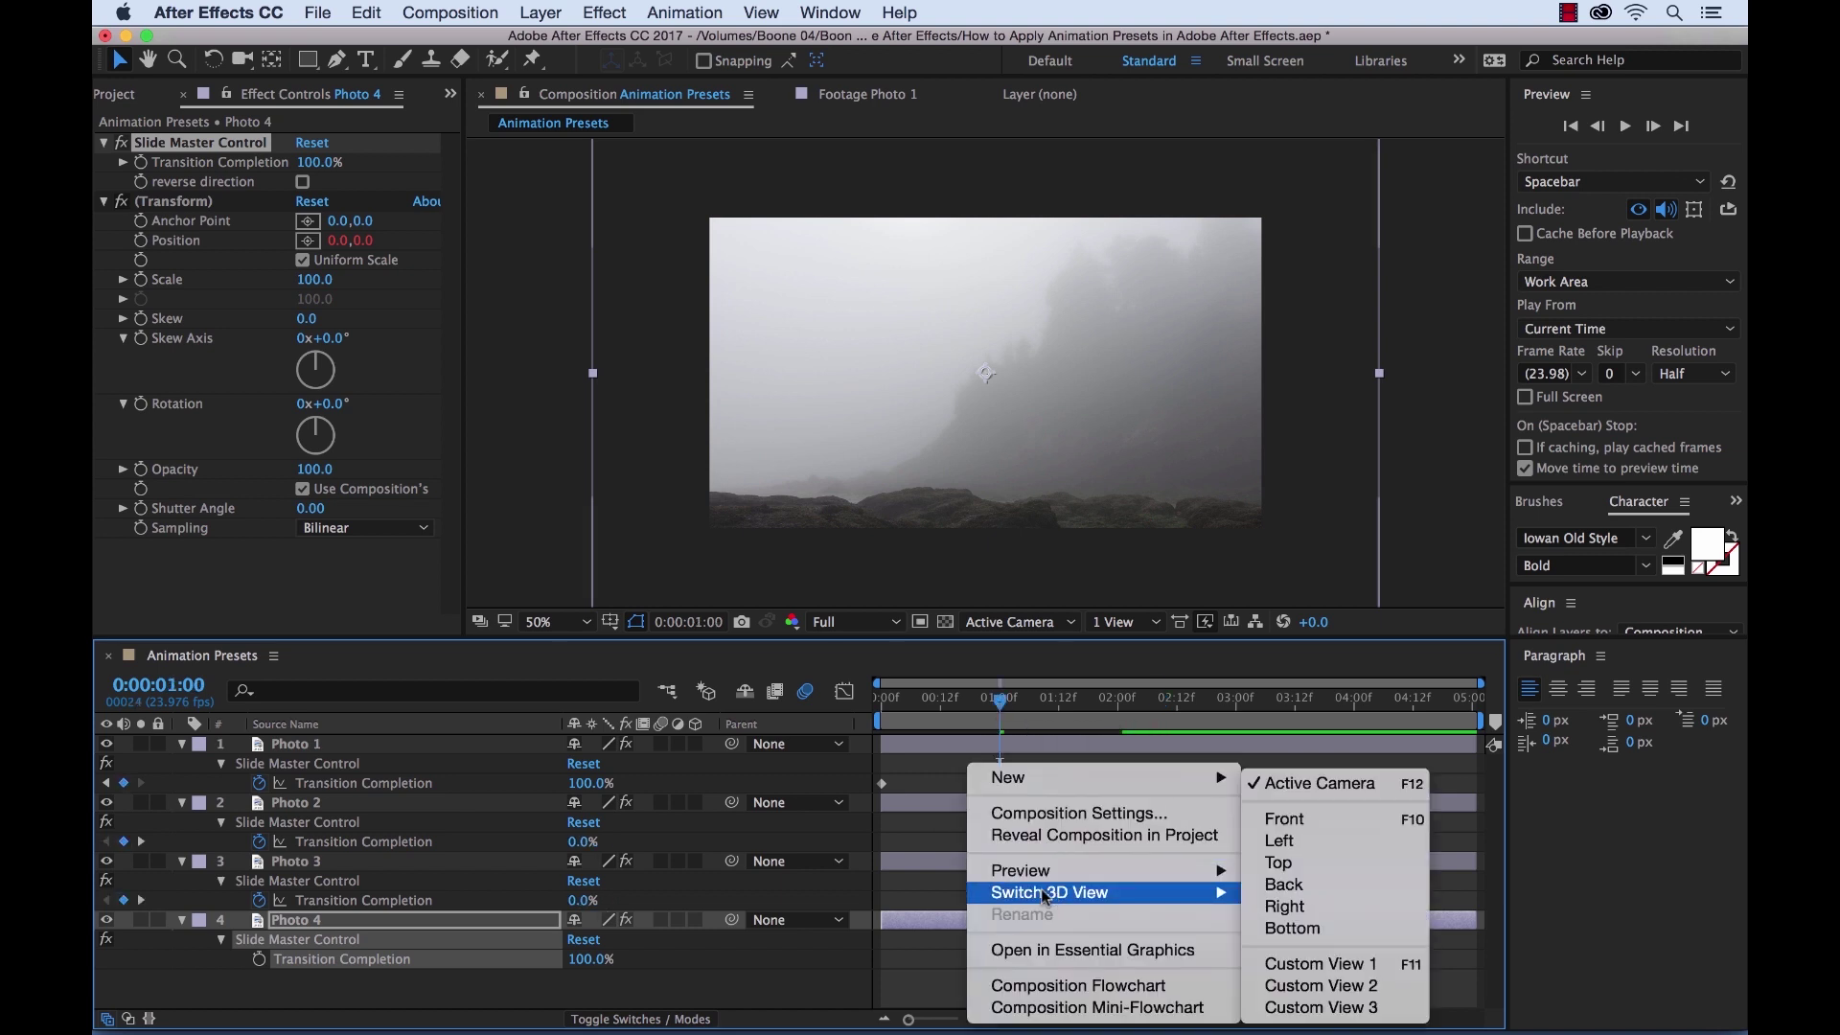
pyautogui.click(930, 889)
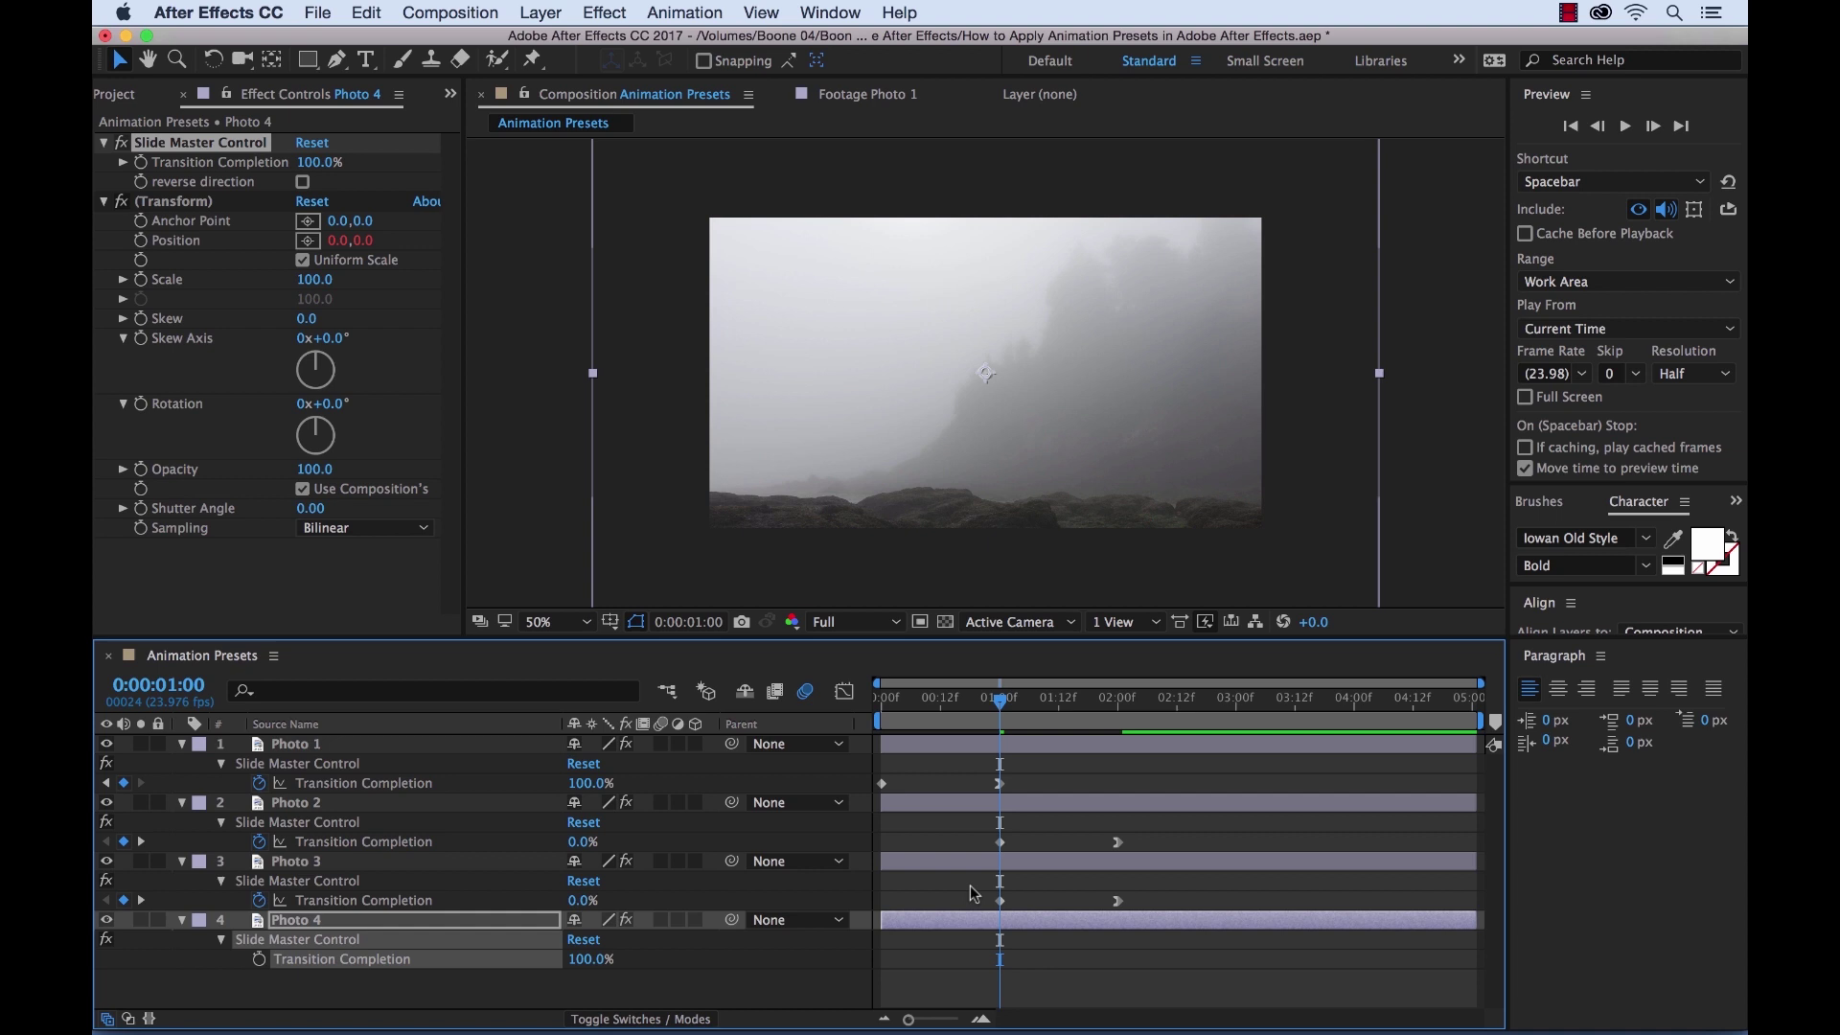
pyautogui.click(1020, 865)
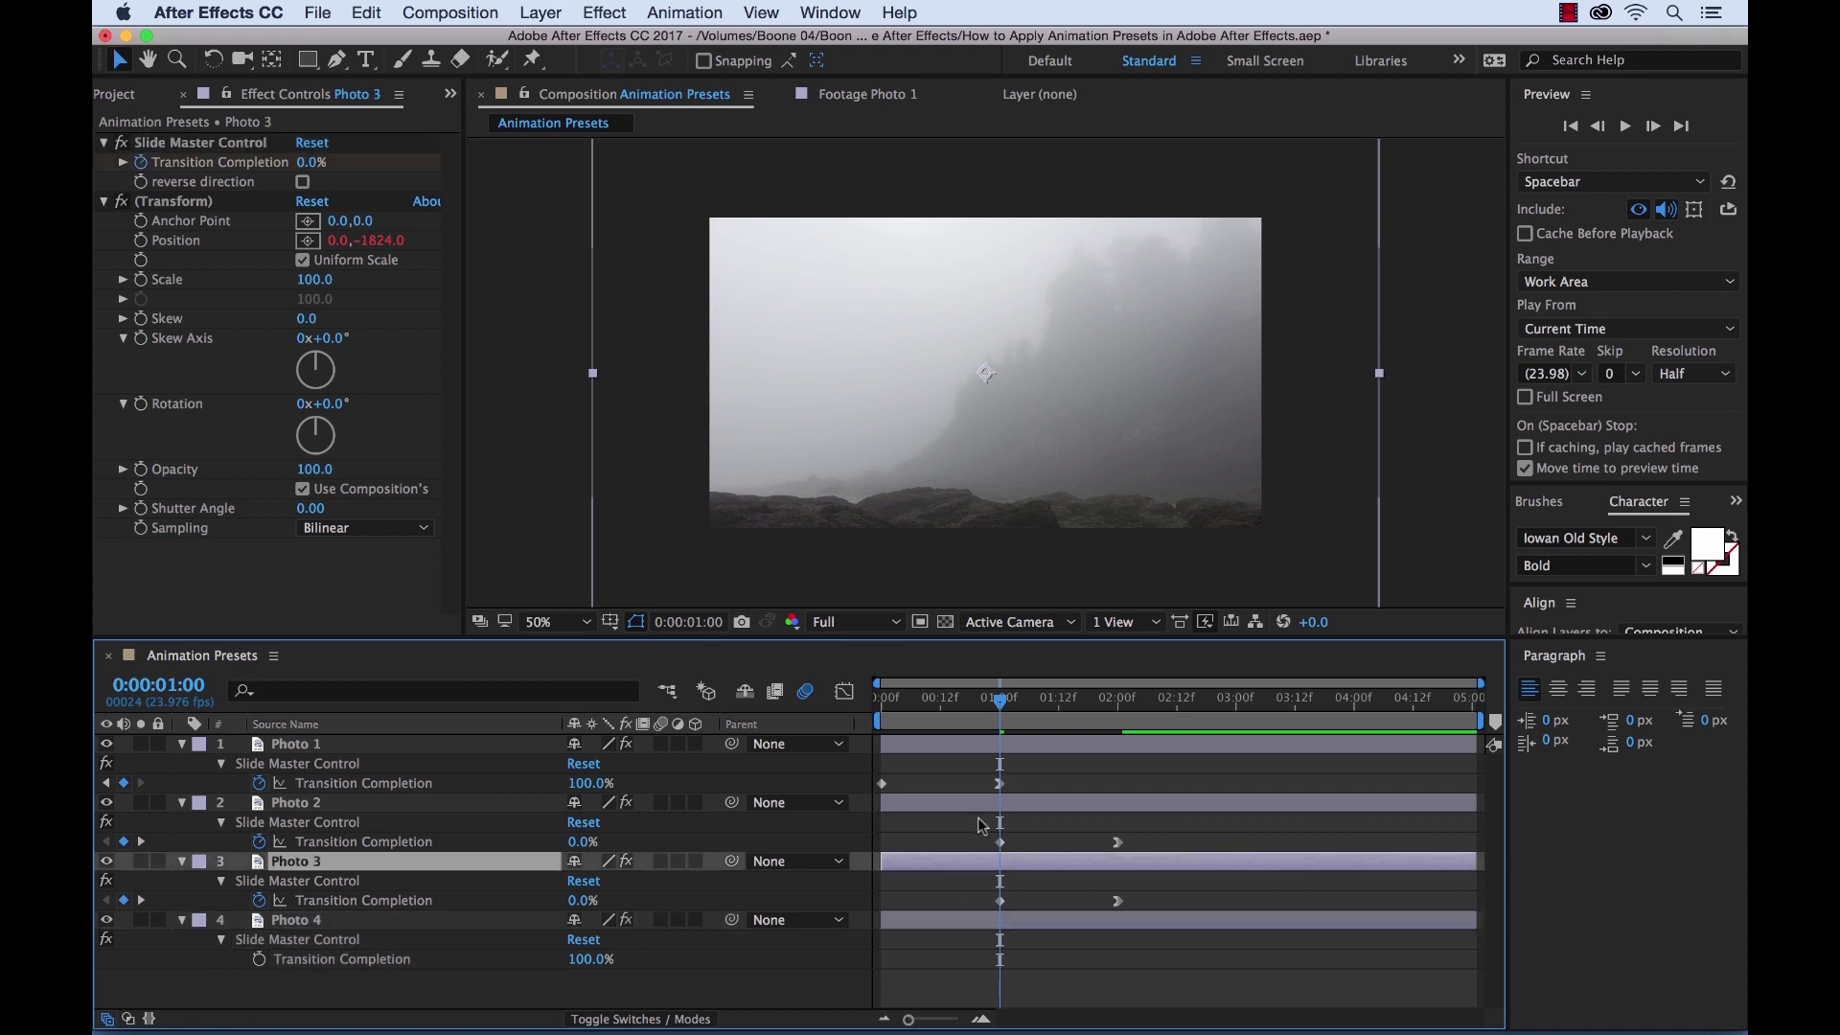
pyautogui.moveTo(979, 821); pyautogui.dragTo(1129, 855)
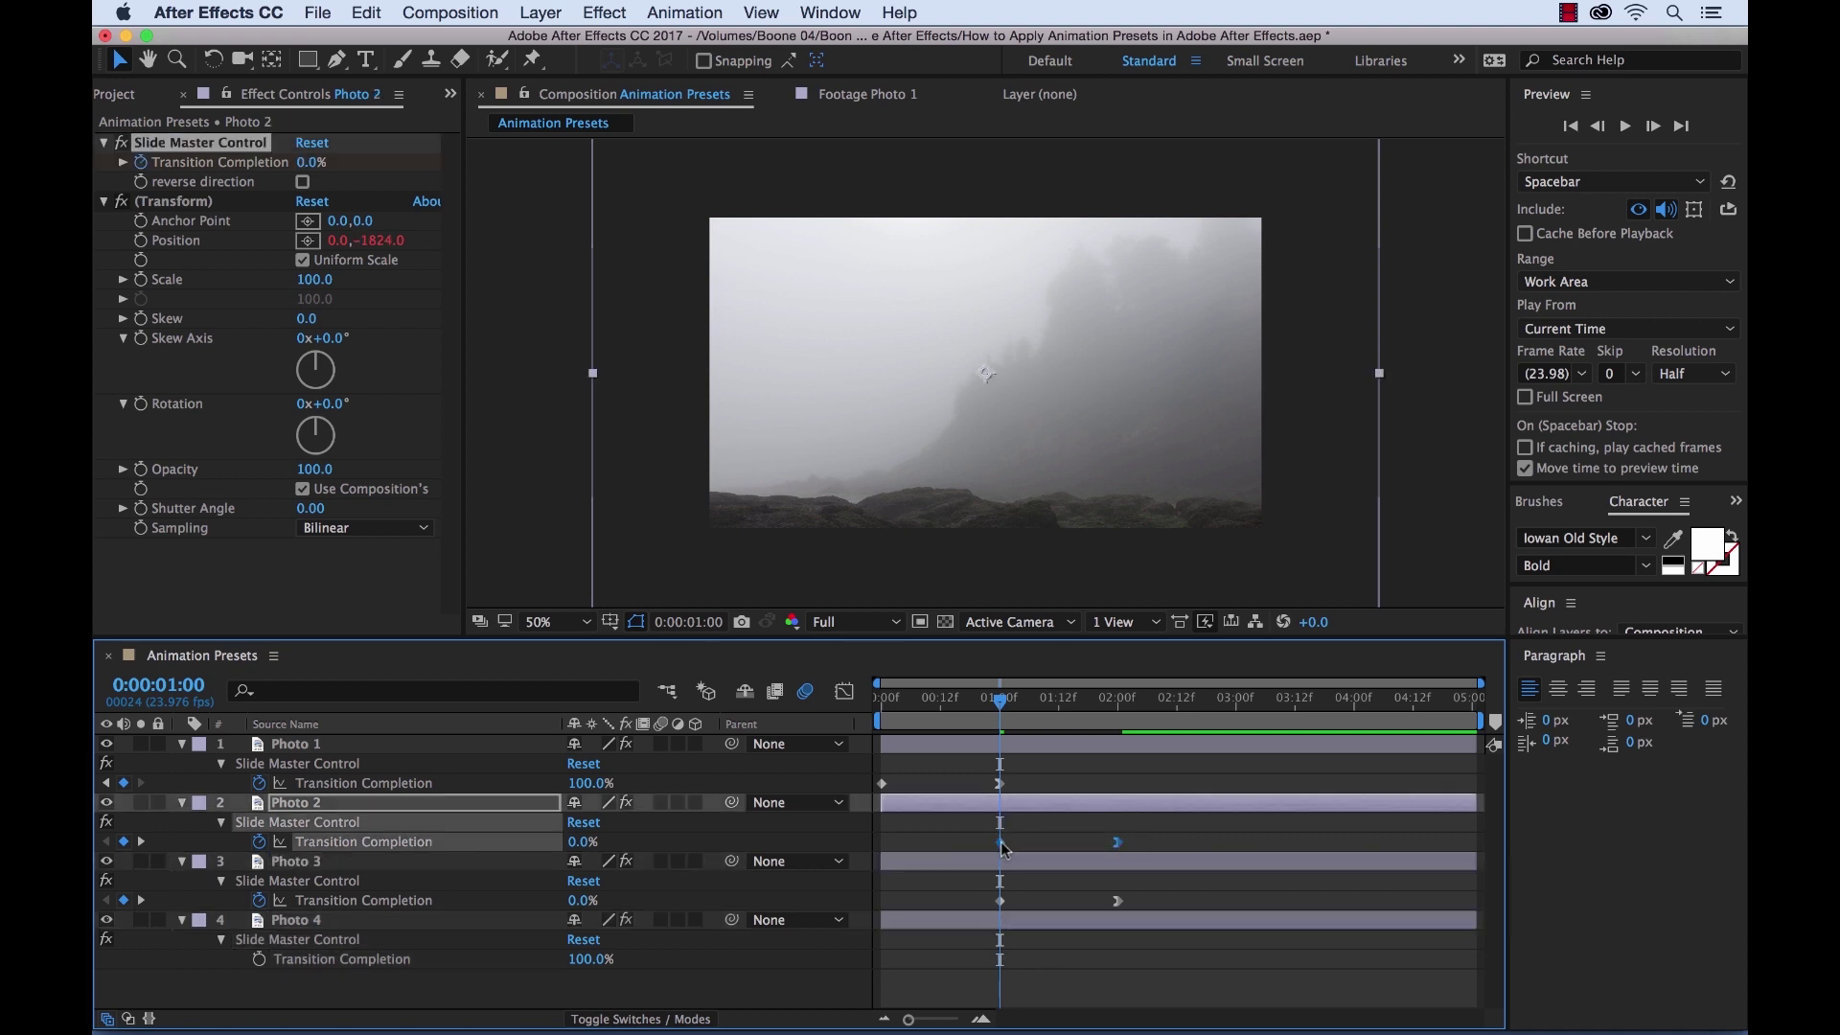
pyautogui.moveTo(1001, 847); pyautogui.dragTo(1118, 847)
pyautogui.moveTo(1020, 763); pyautogui.dragTo(1239, 784)
pyautogui.click(1181, 975)
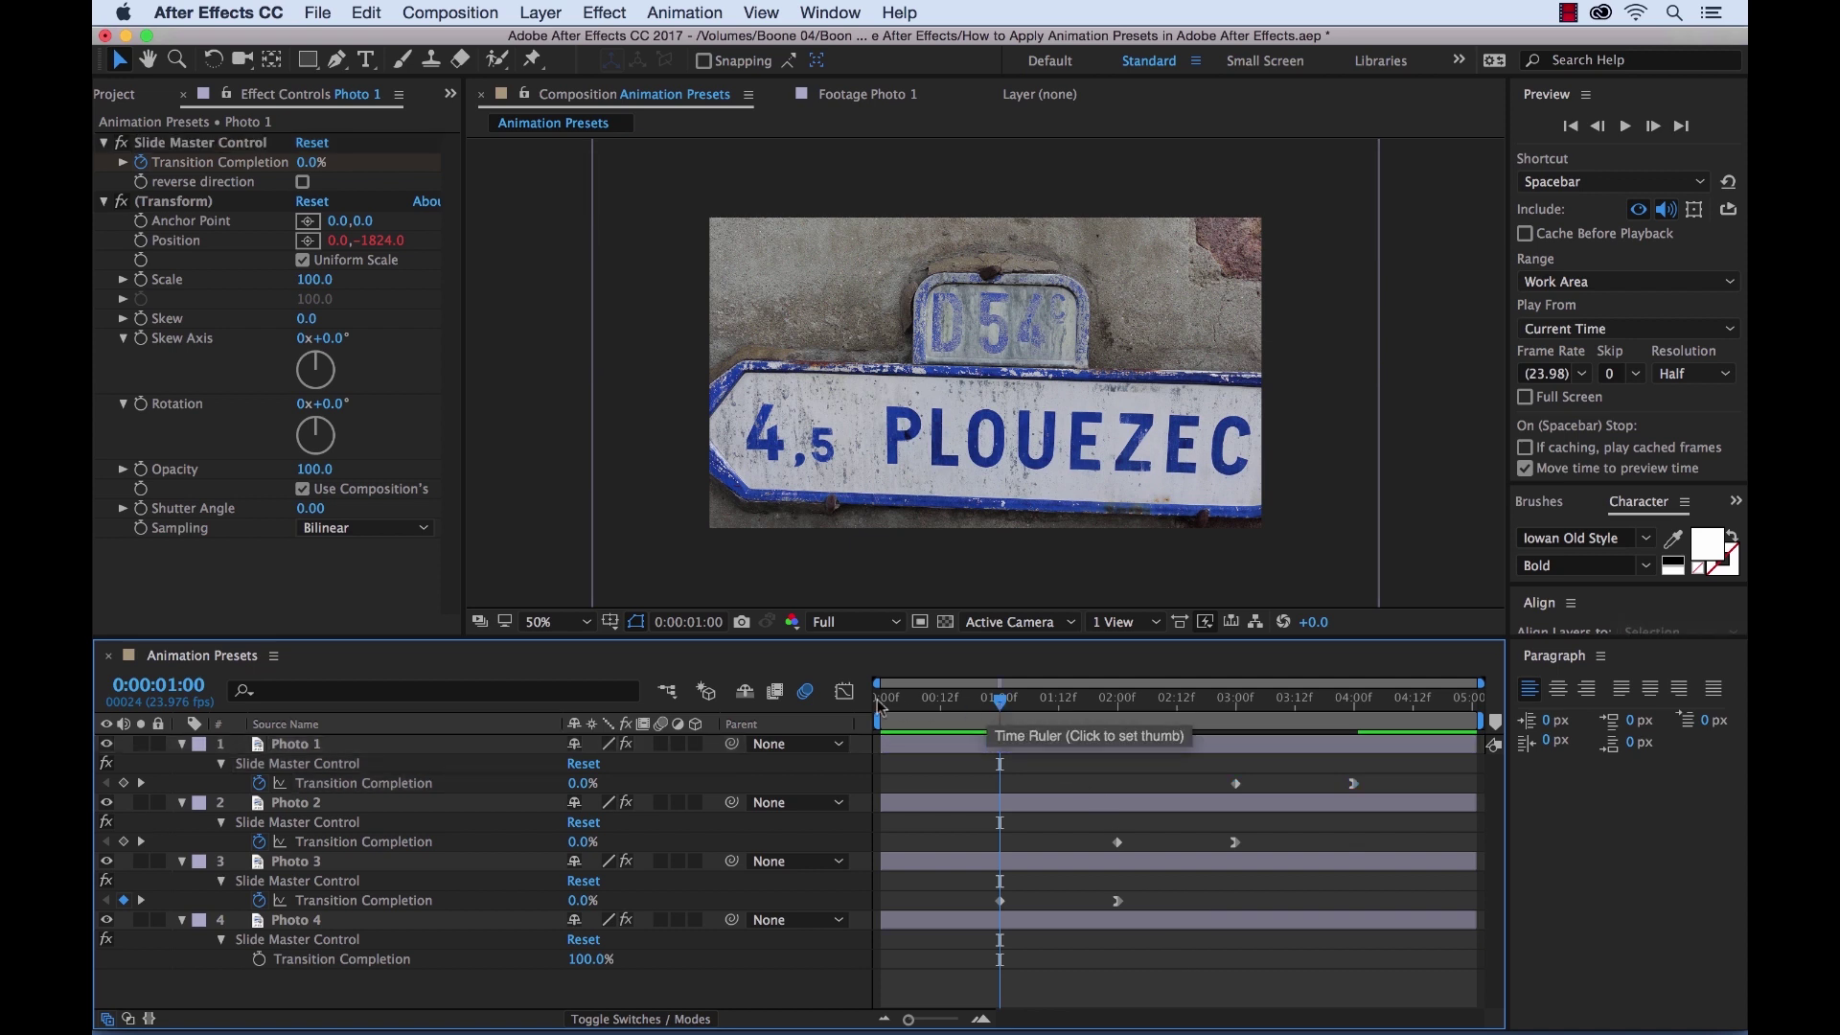
# Set the Scale of all four photo layers, Photo 1 through Photo 4, to 72%.
pyautogui.click(297, 747)
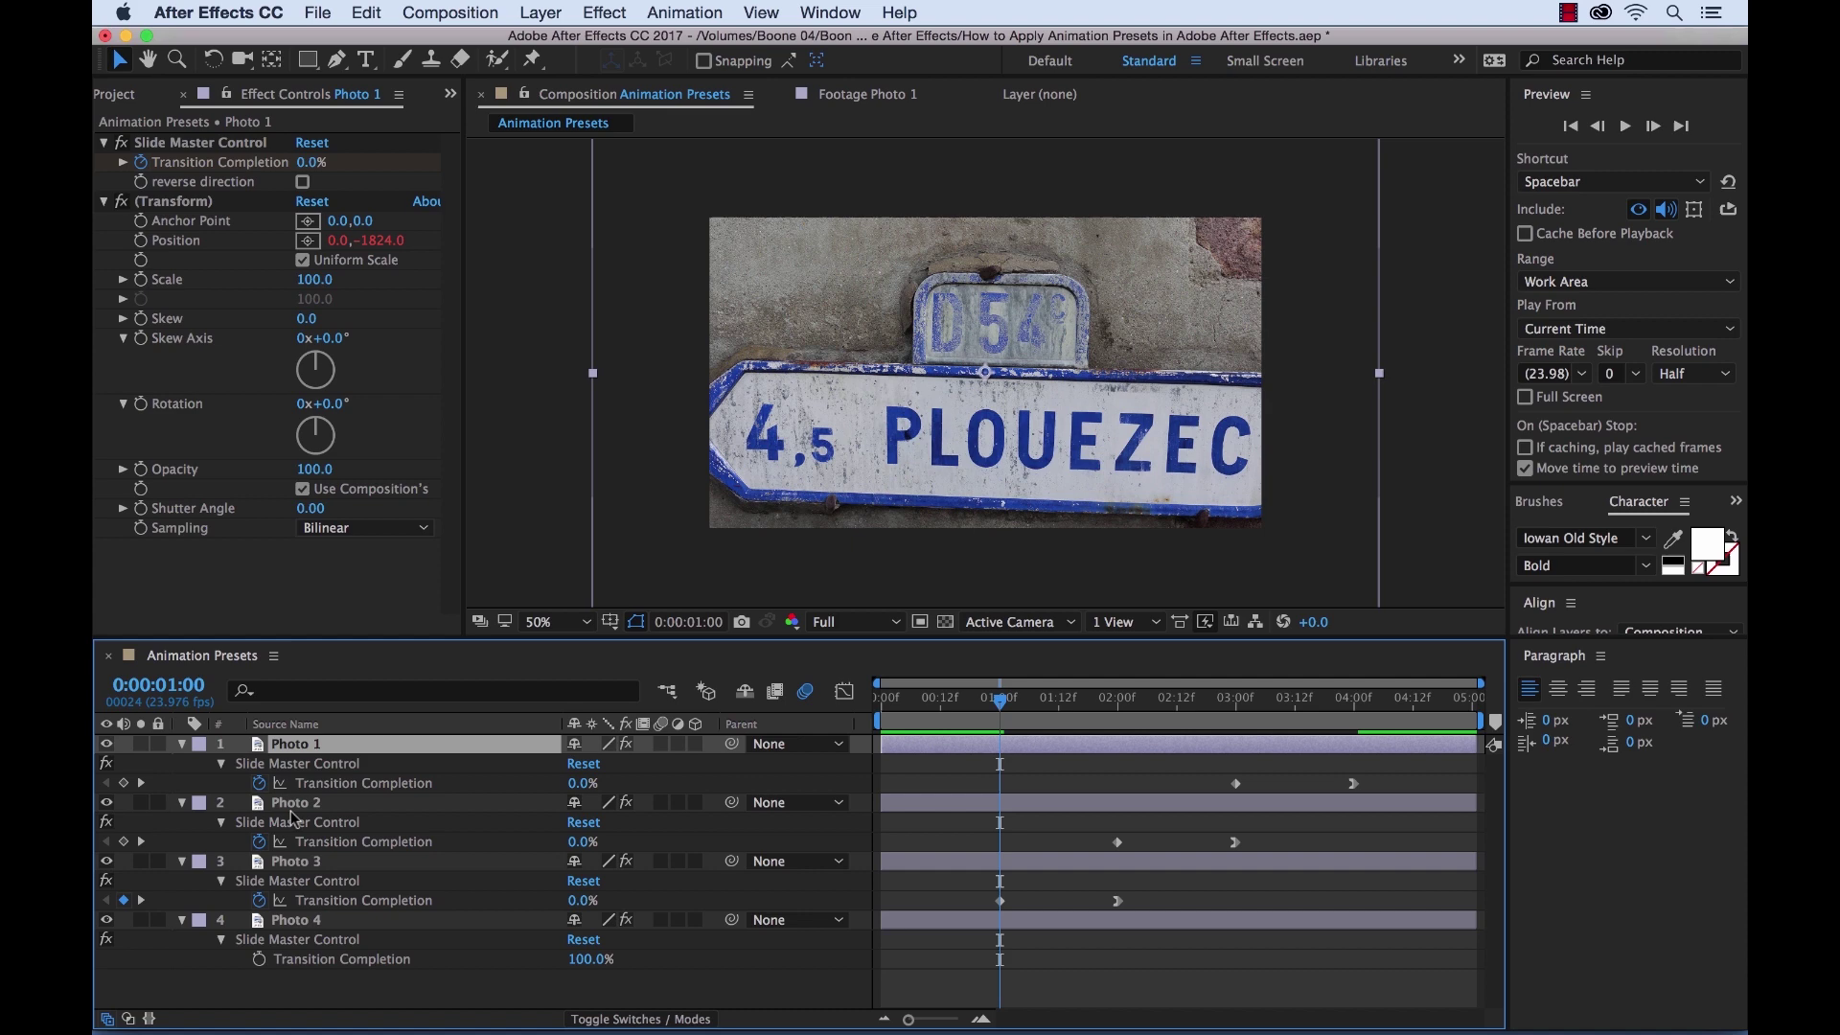
pyautogui.keyDown('shift'); pyautogui.click(303, 922); pyautogui.keyUp('shift')
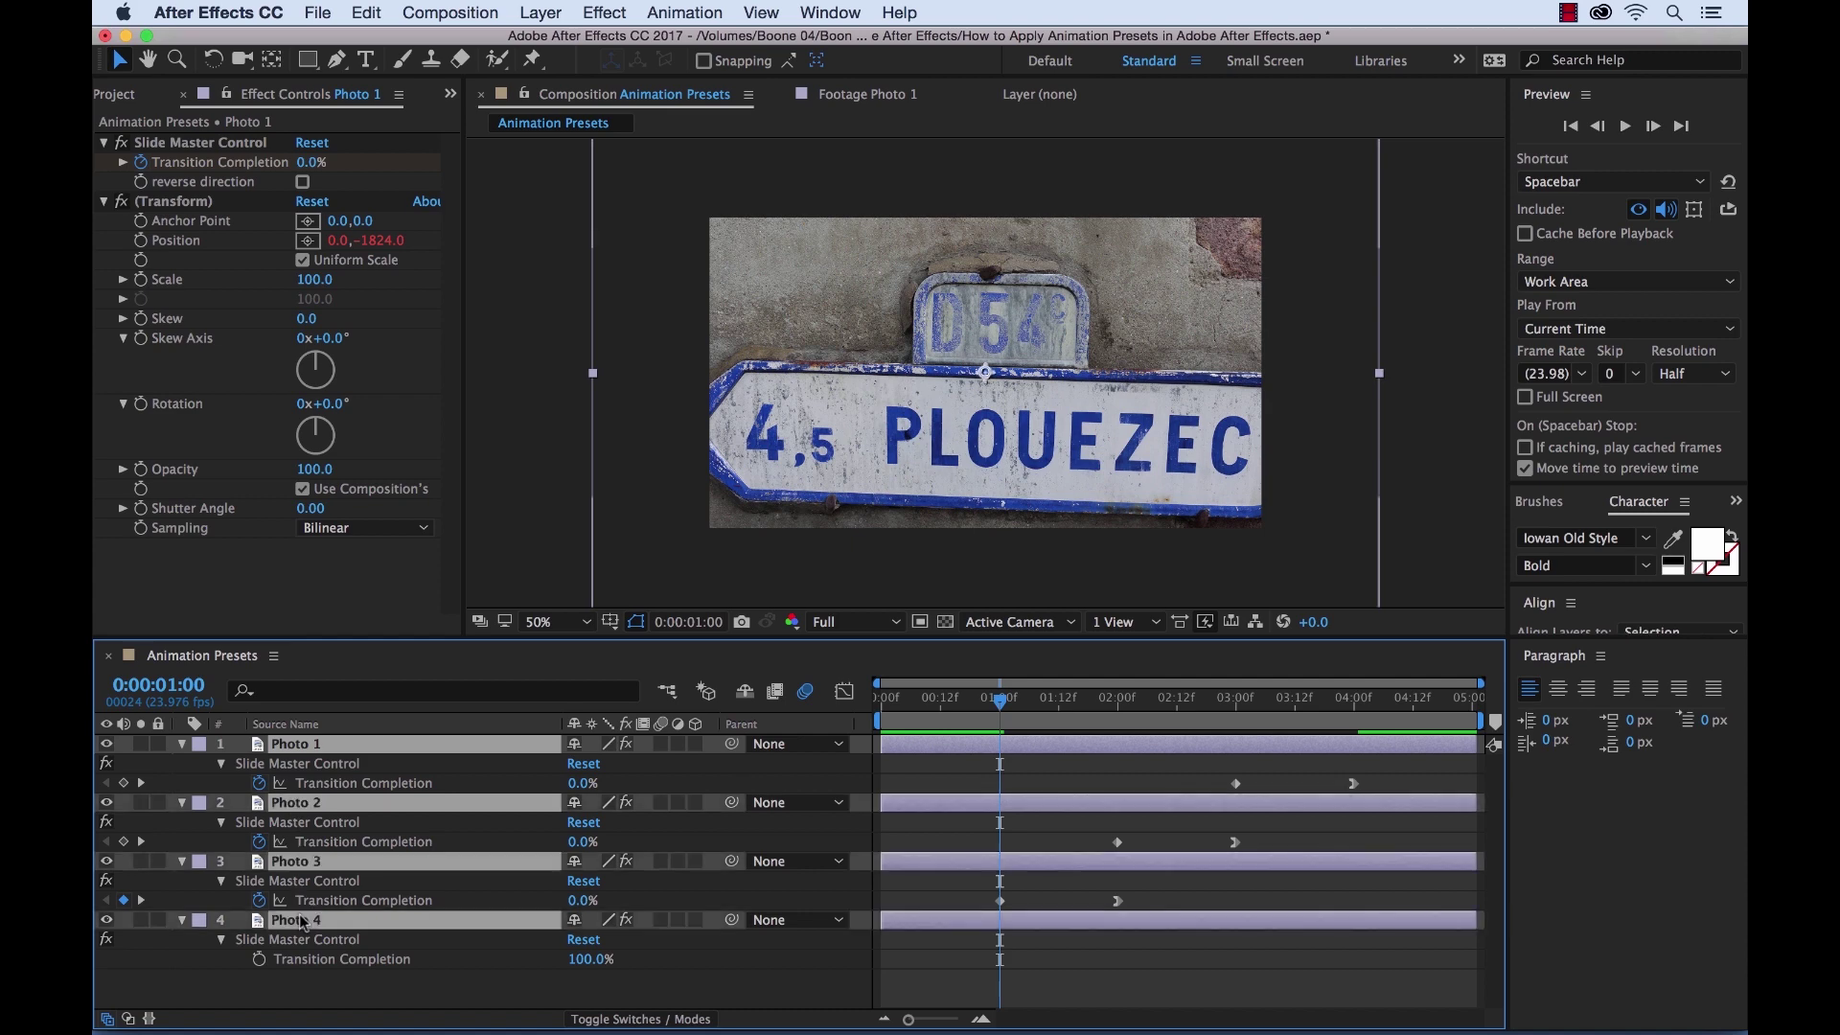
pyautogui.press('s')
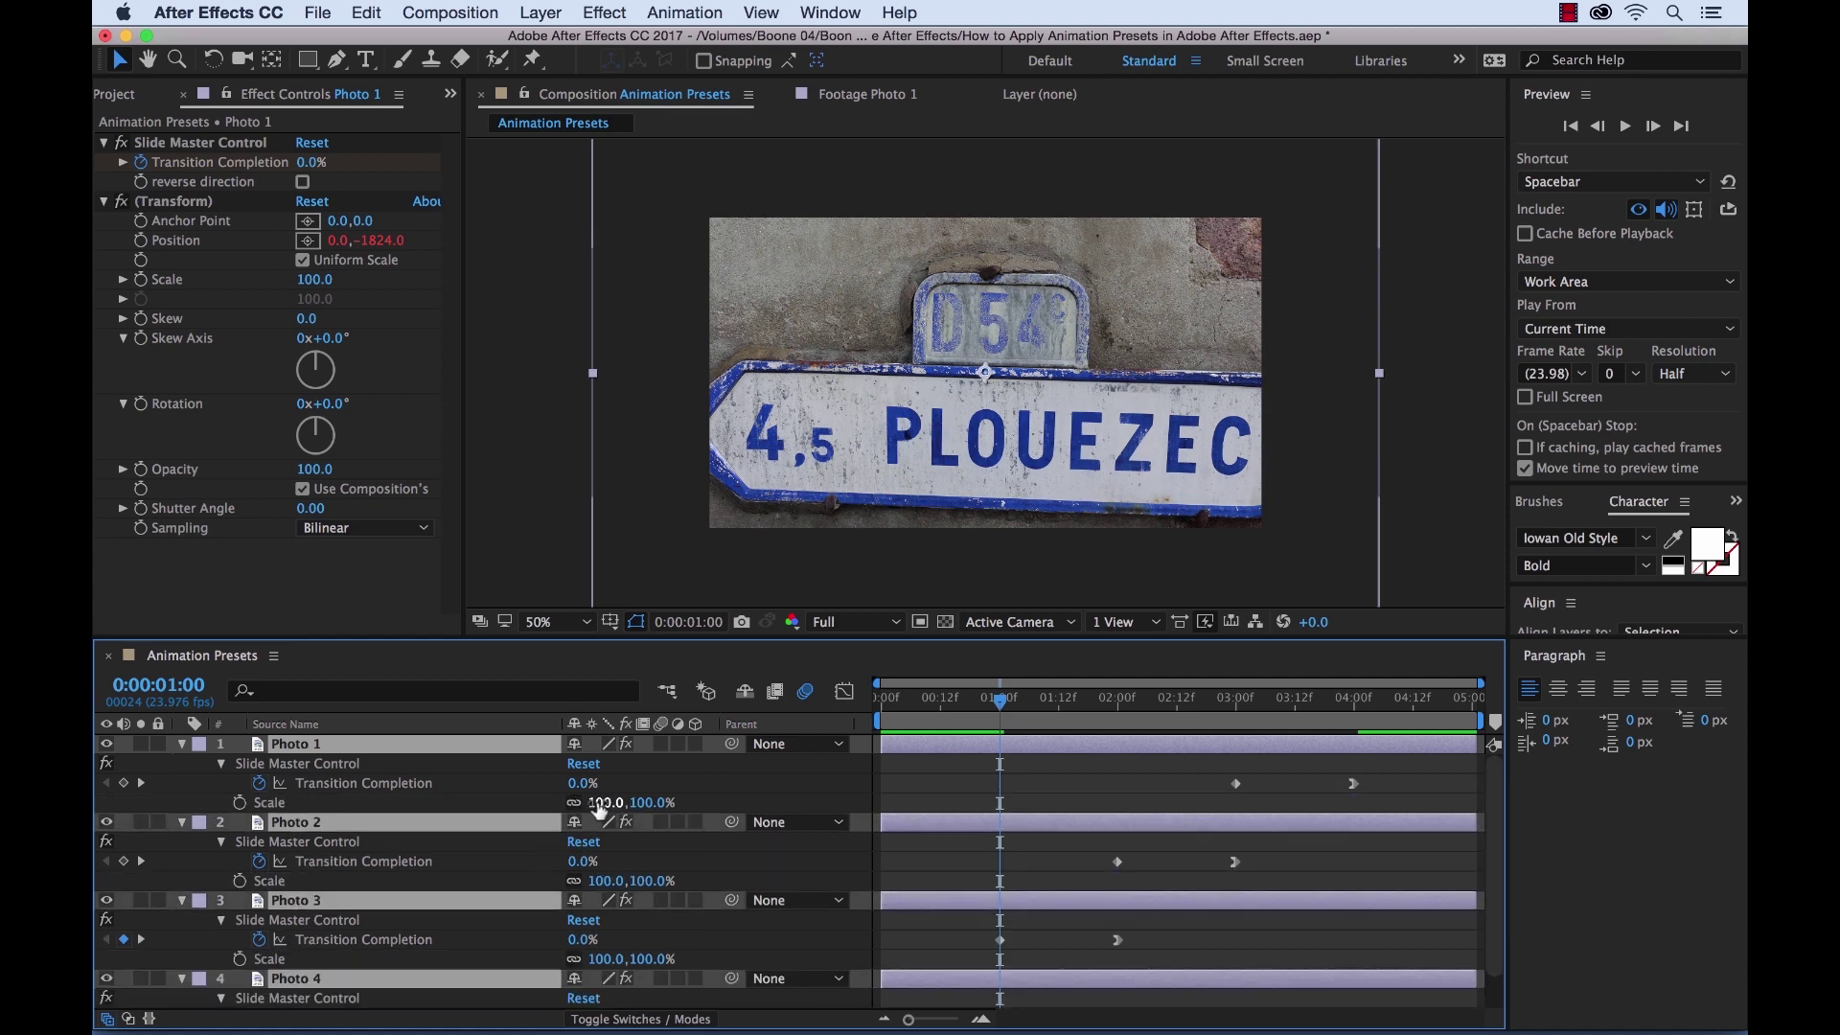
pyautogui.moveTo(591, 802); pyautogui.dragTo(575, 814)
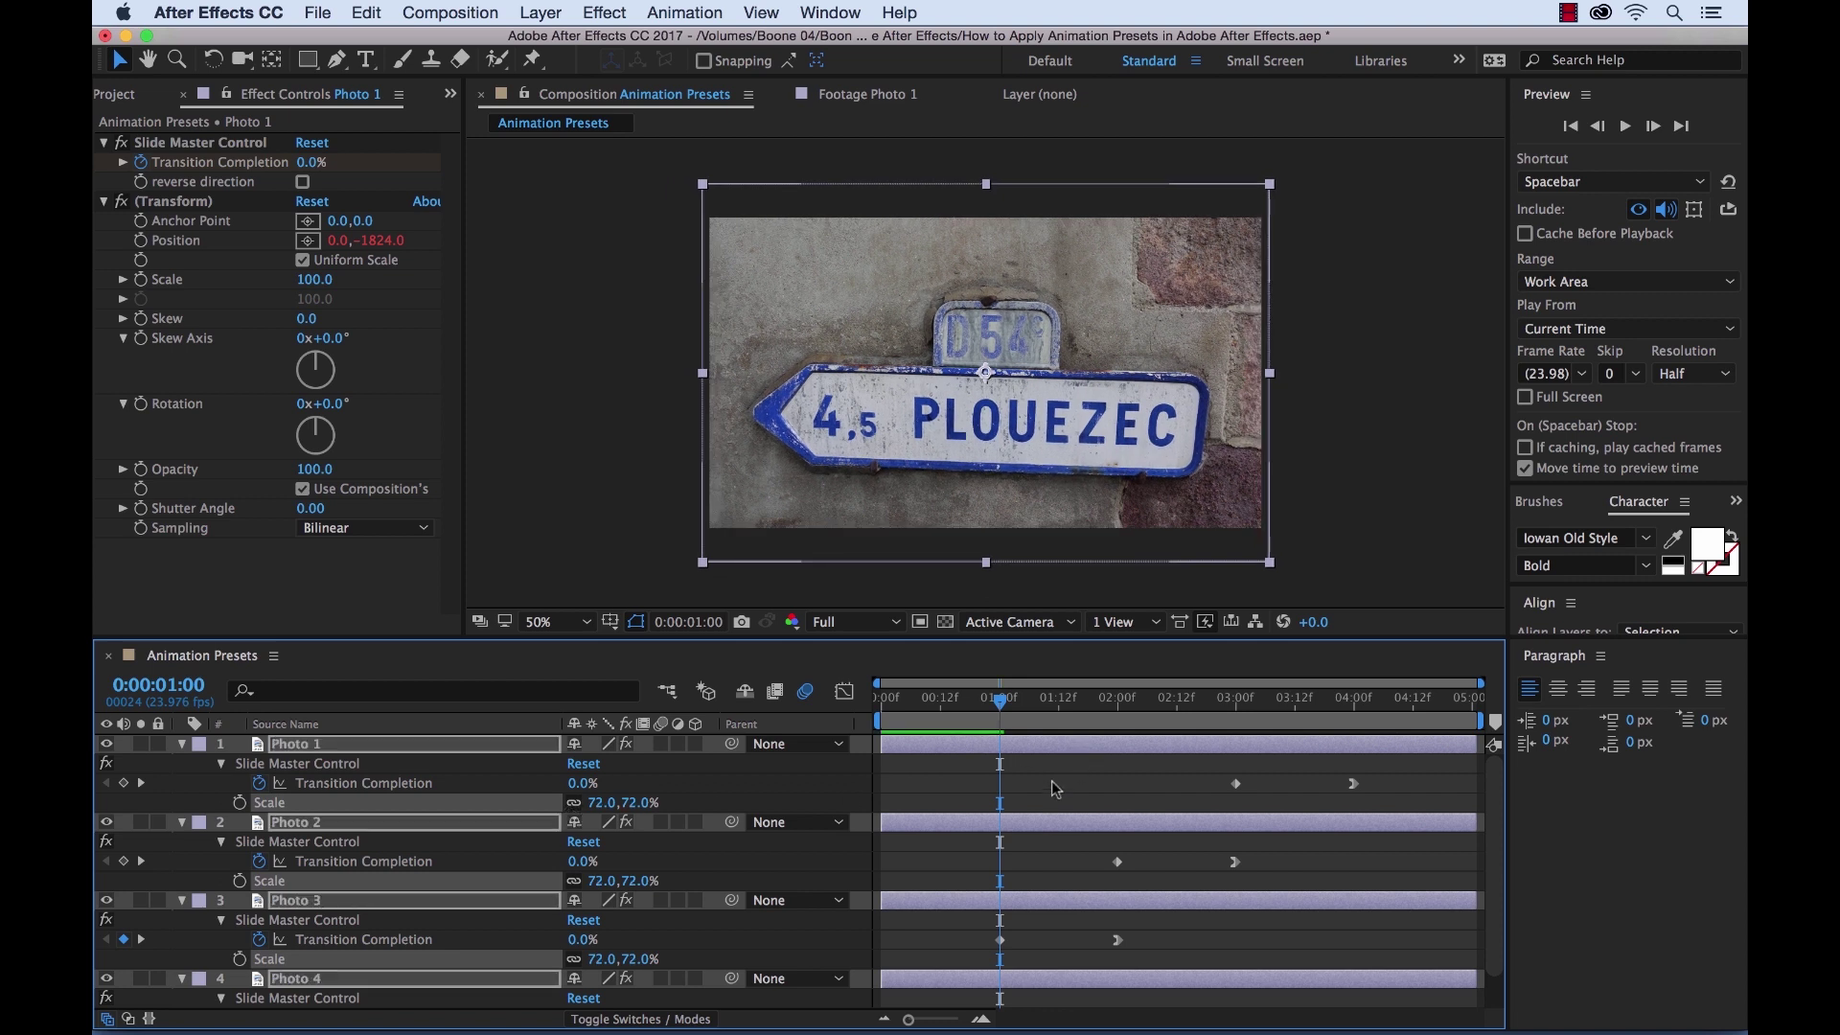
# Collapse the properties of all four photo layers and preview the slideshow from 0:00:00:00.
pyautogui.press('super+grave')
pyautogui.click(1054, 899)
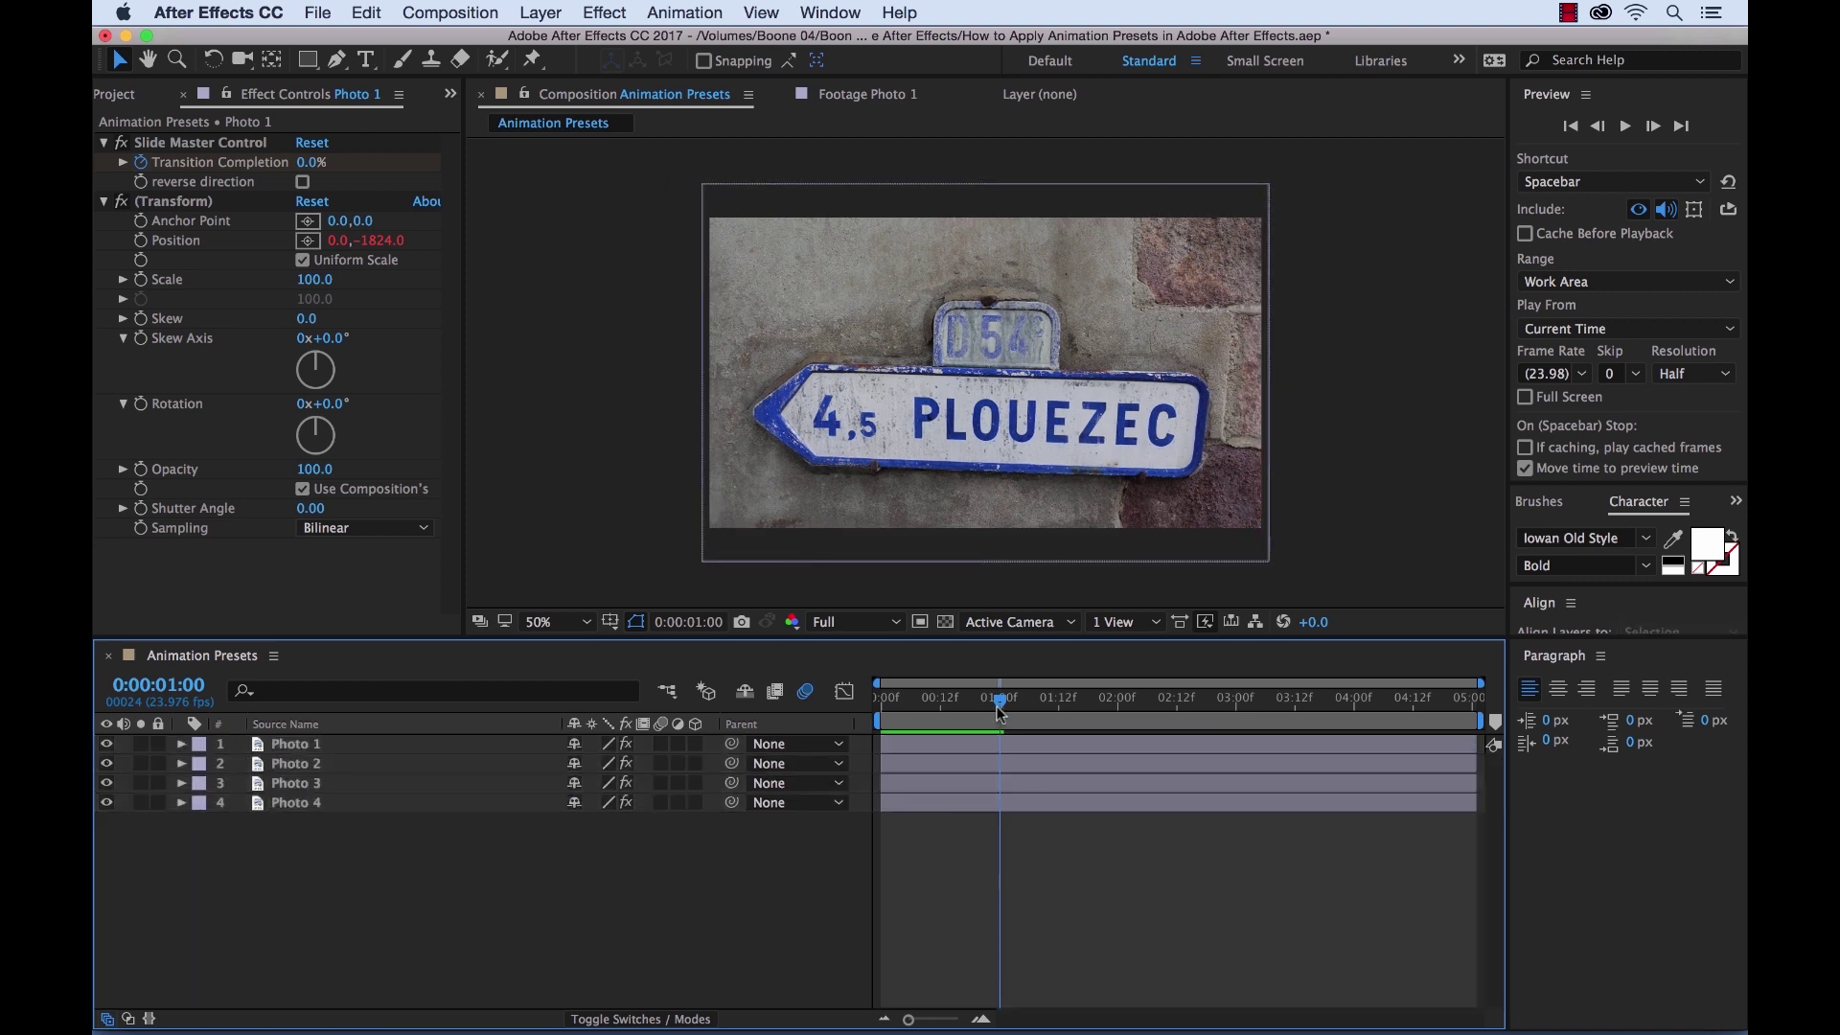
pyautogui.moveTo(1000, 704); pyautogui.dragTo(833, 705)
pyautogui.press('space')
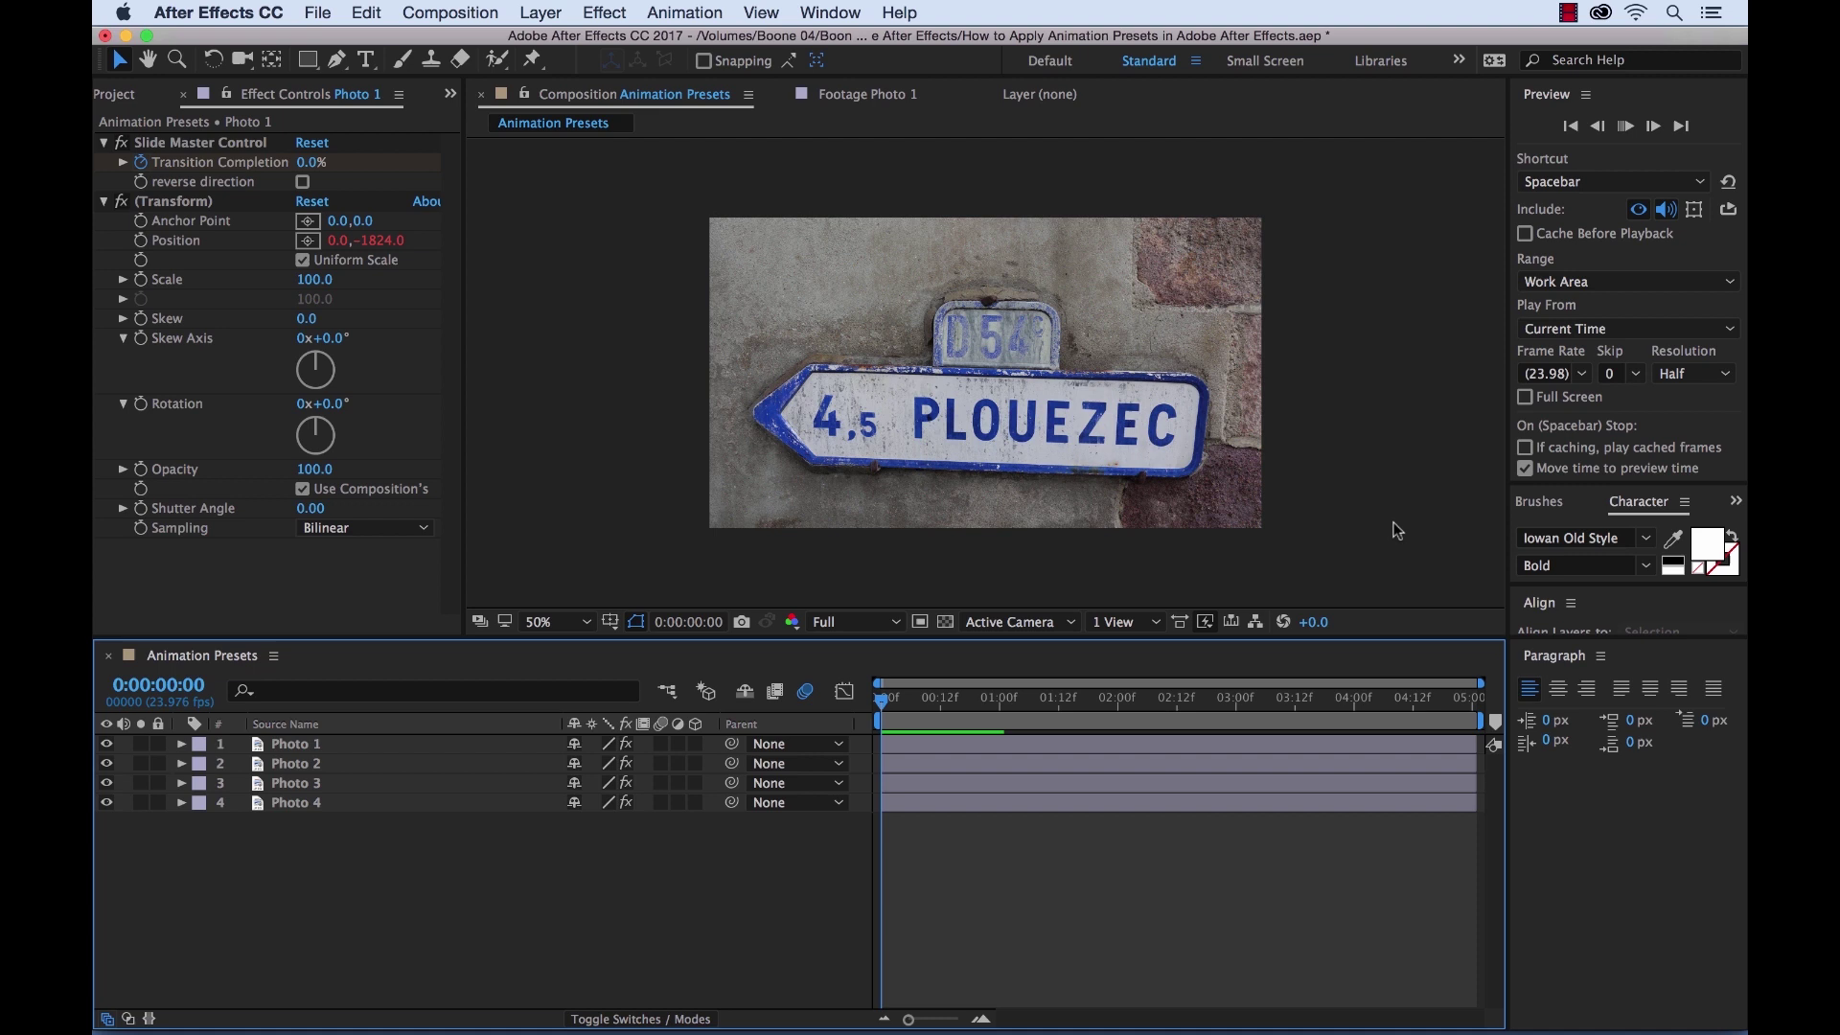